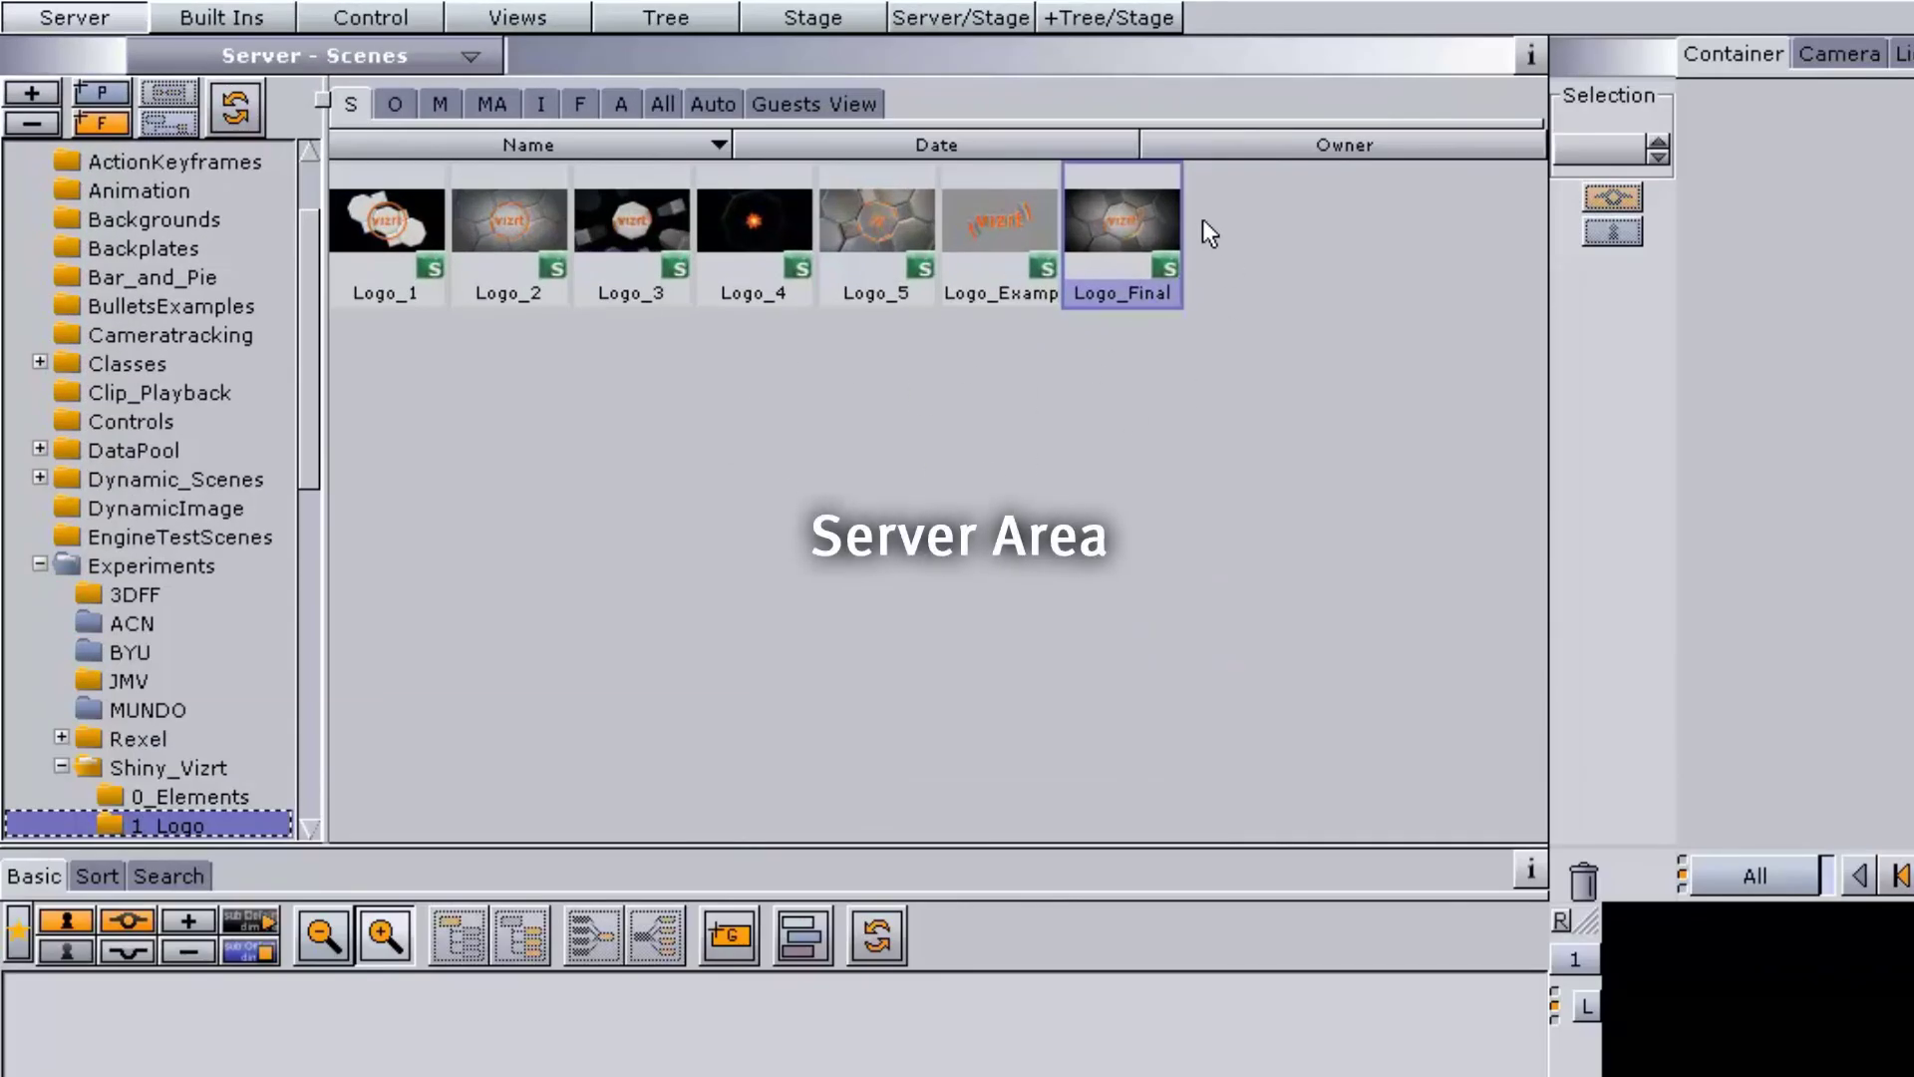
Load the Logo_Final scene into the scene editor and select its root object container.
double_click(1111, 234)
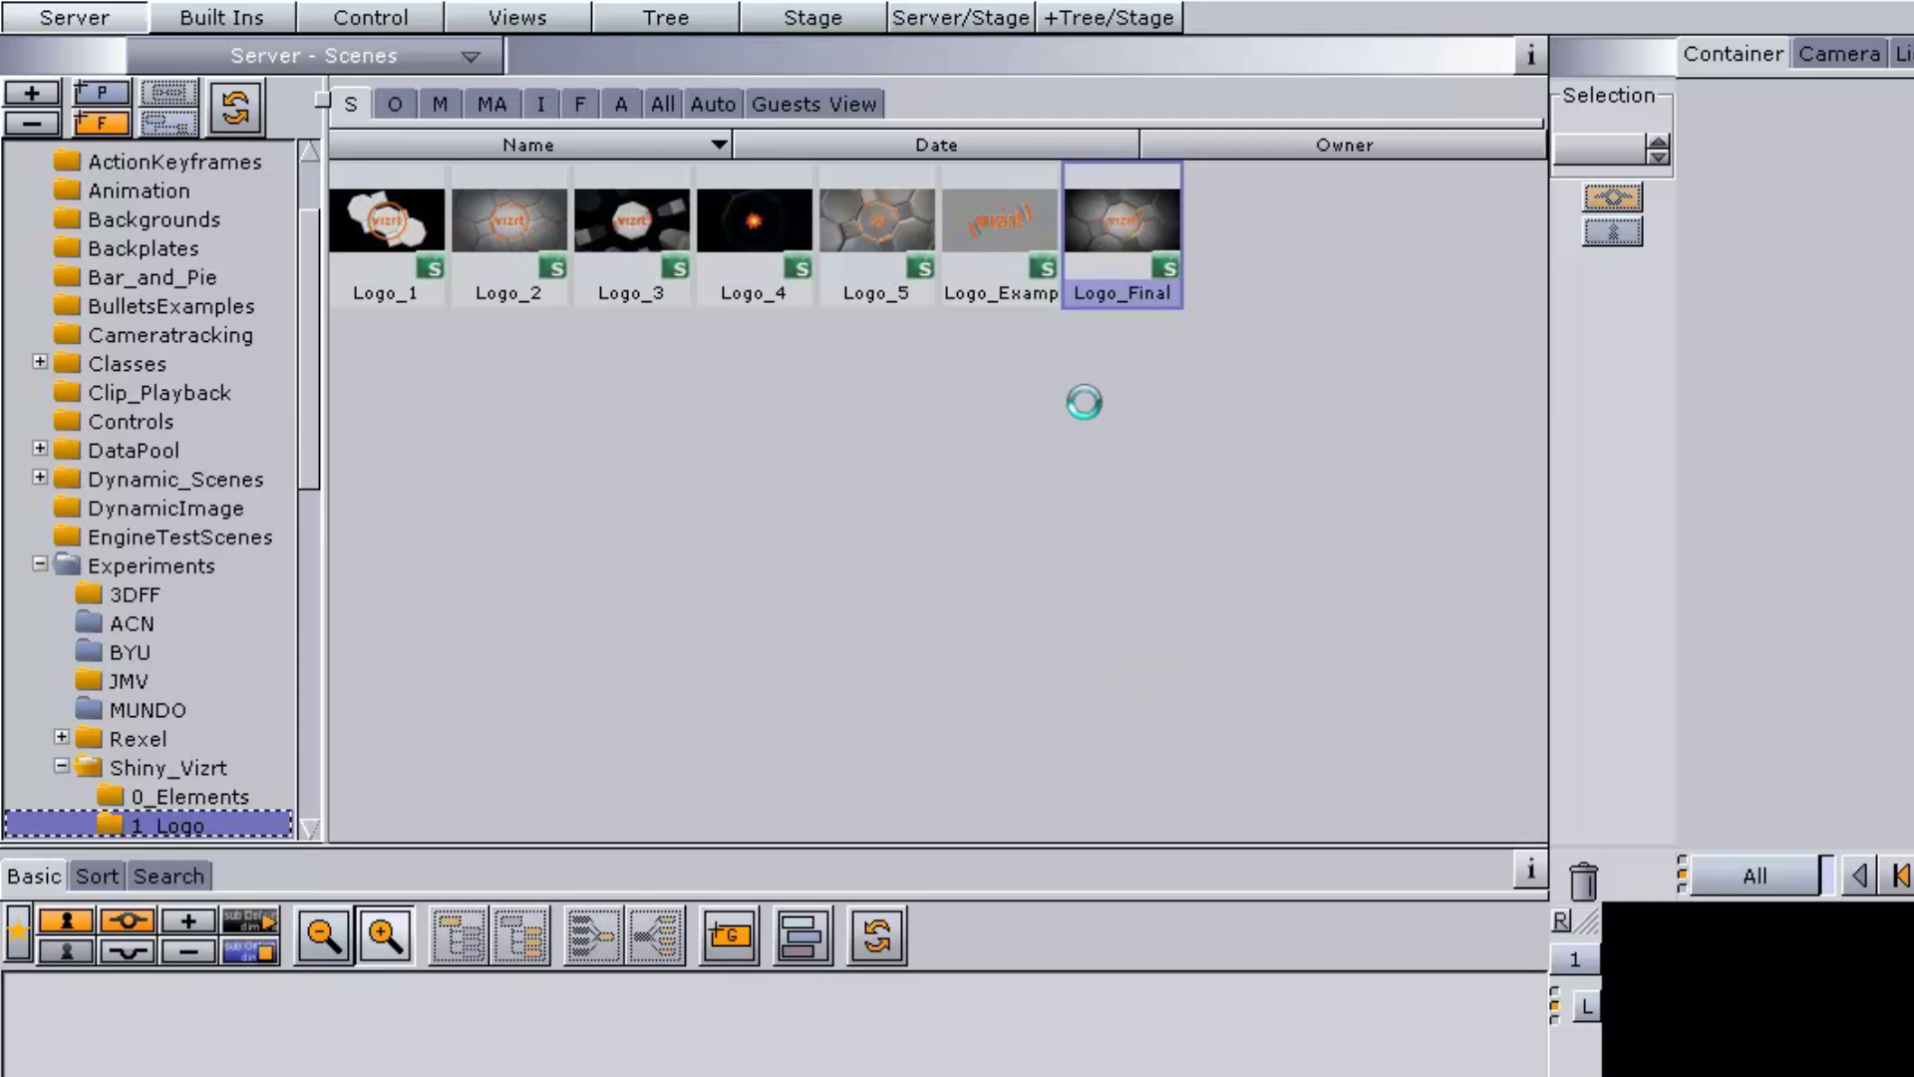
drag(1095, 411, 1089, 405)
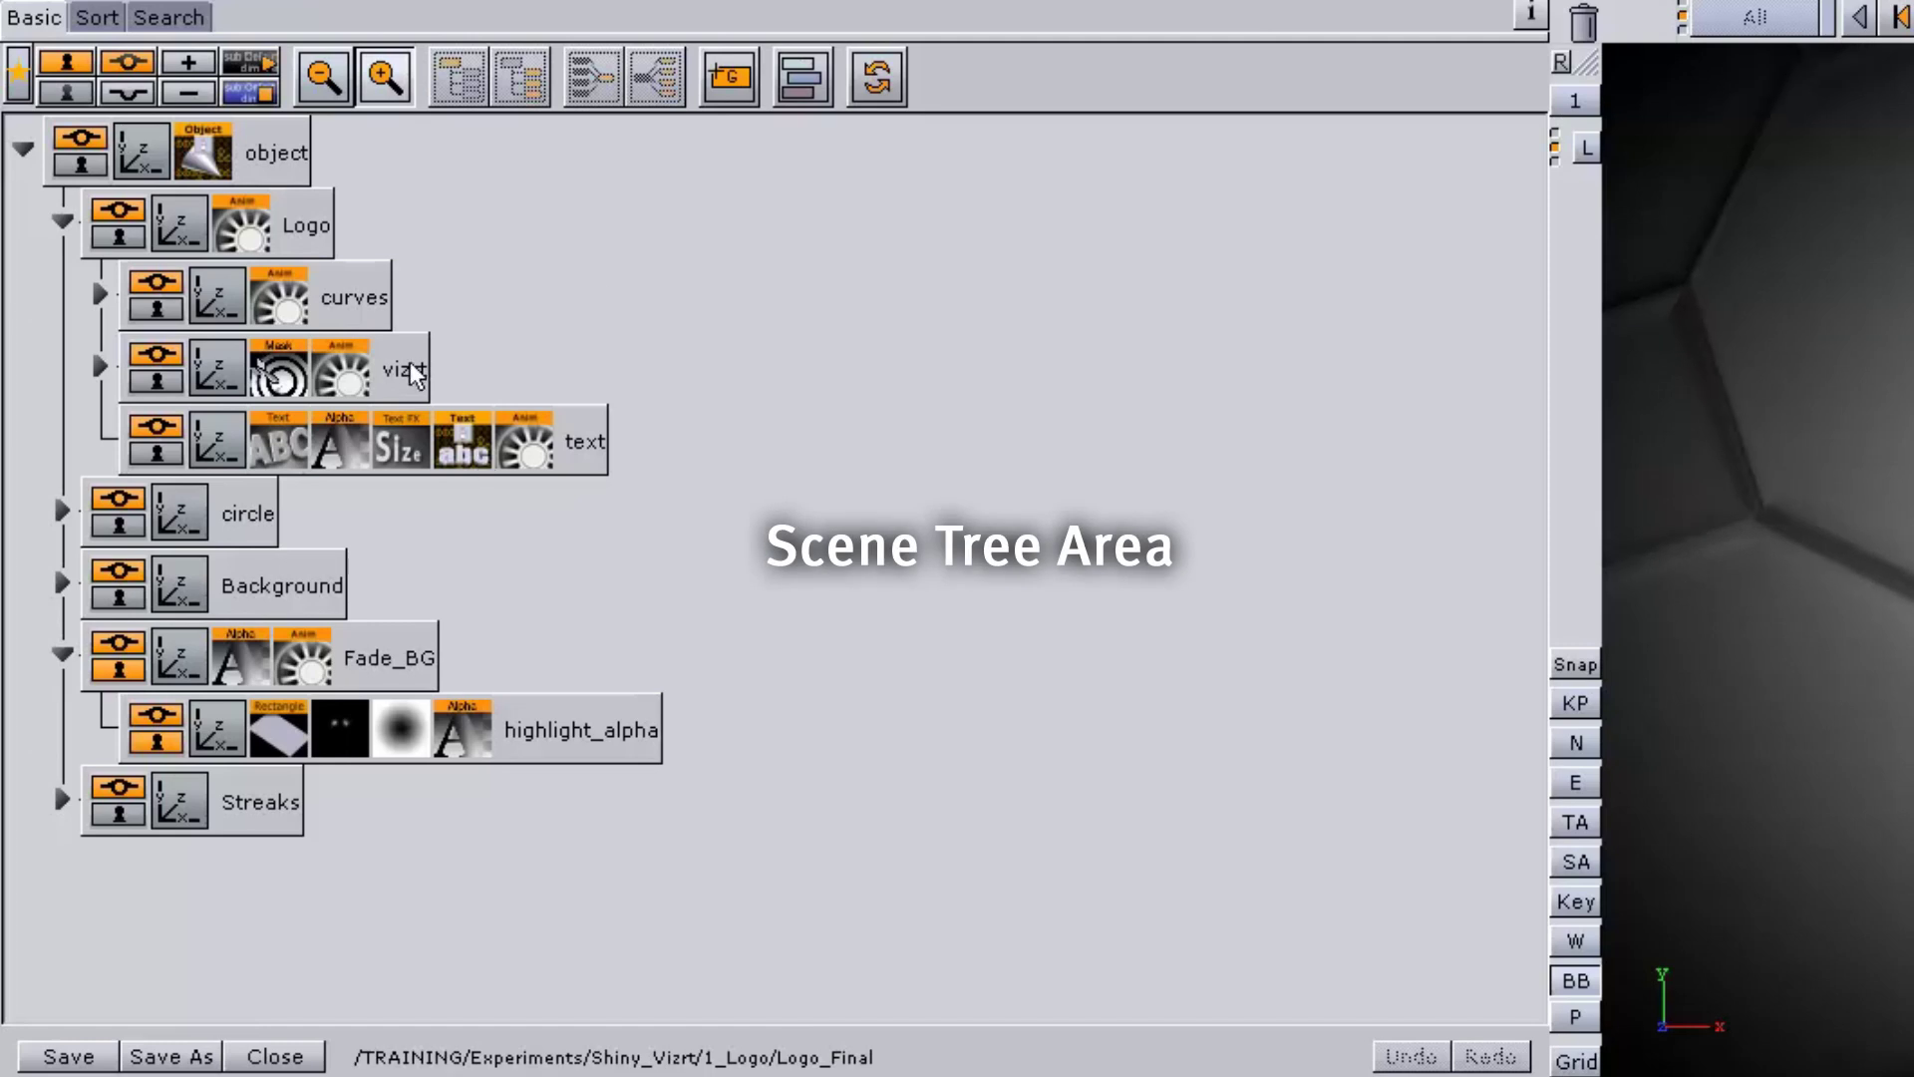
click(281, 174)
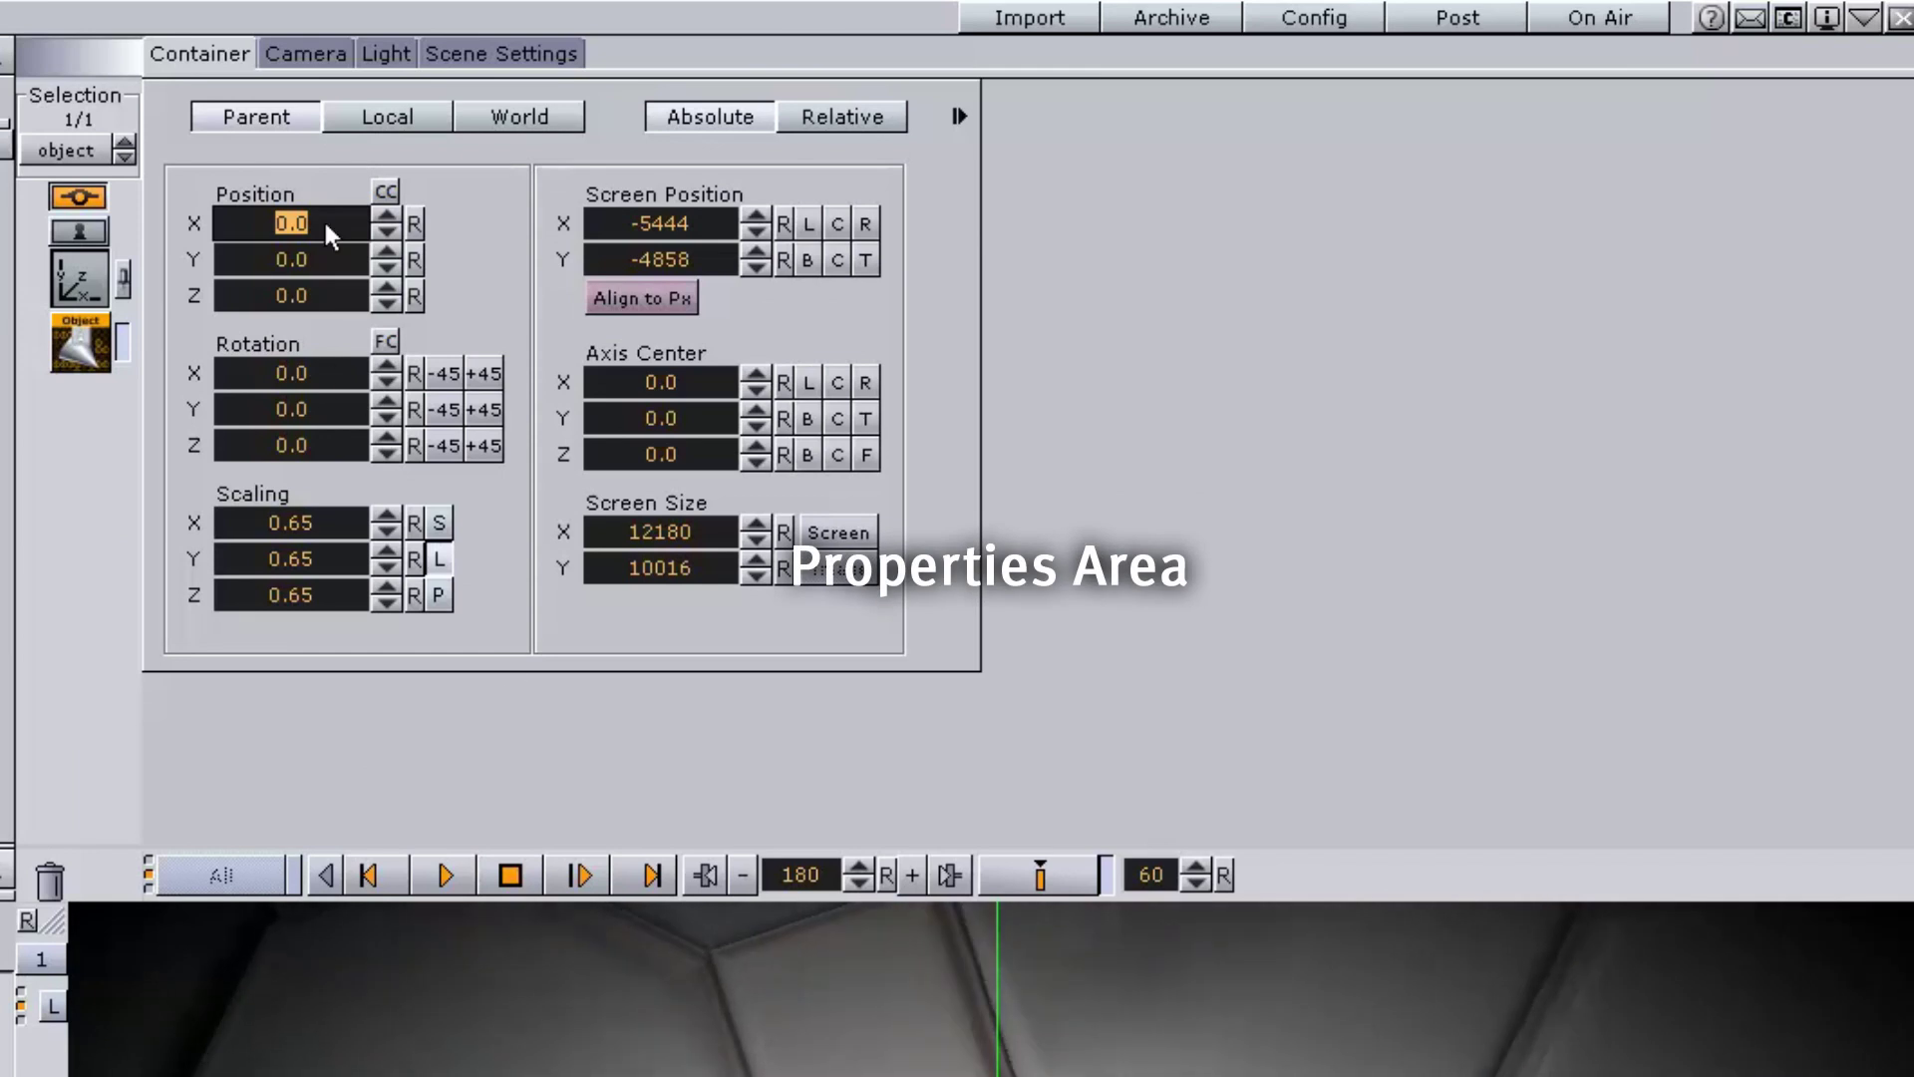
drag(286, 257, 442, 252)
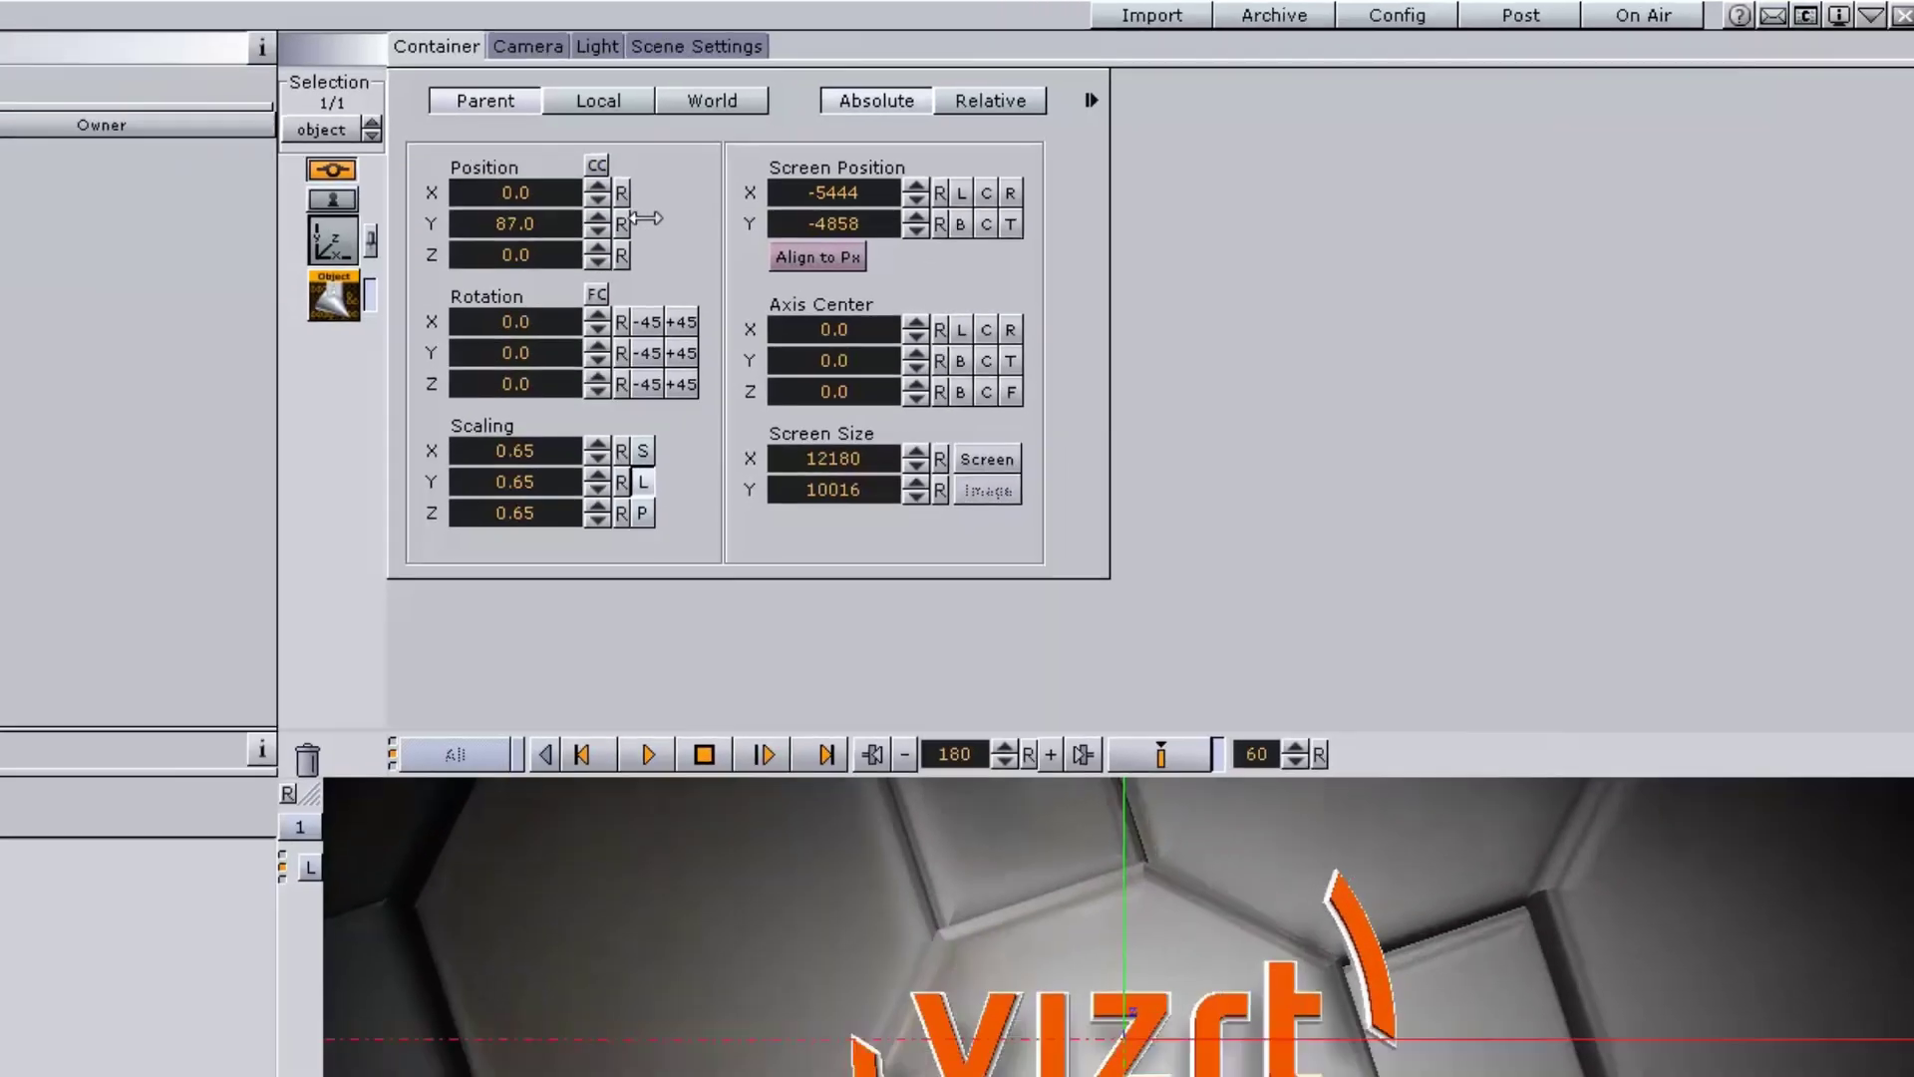
drag(578, 192, 543, 189)
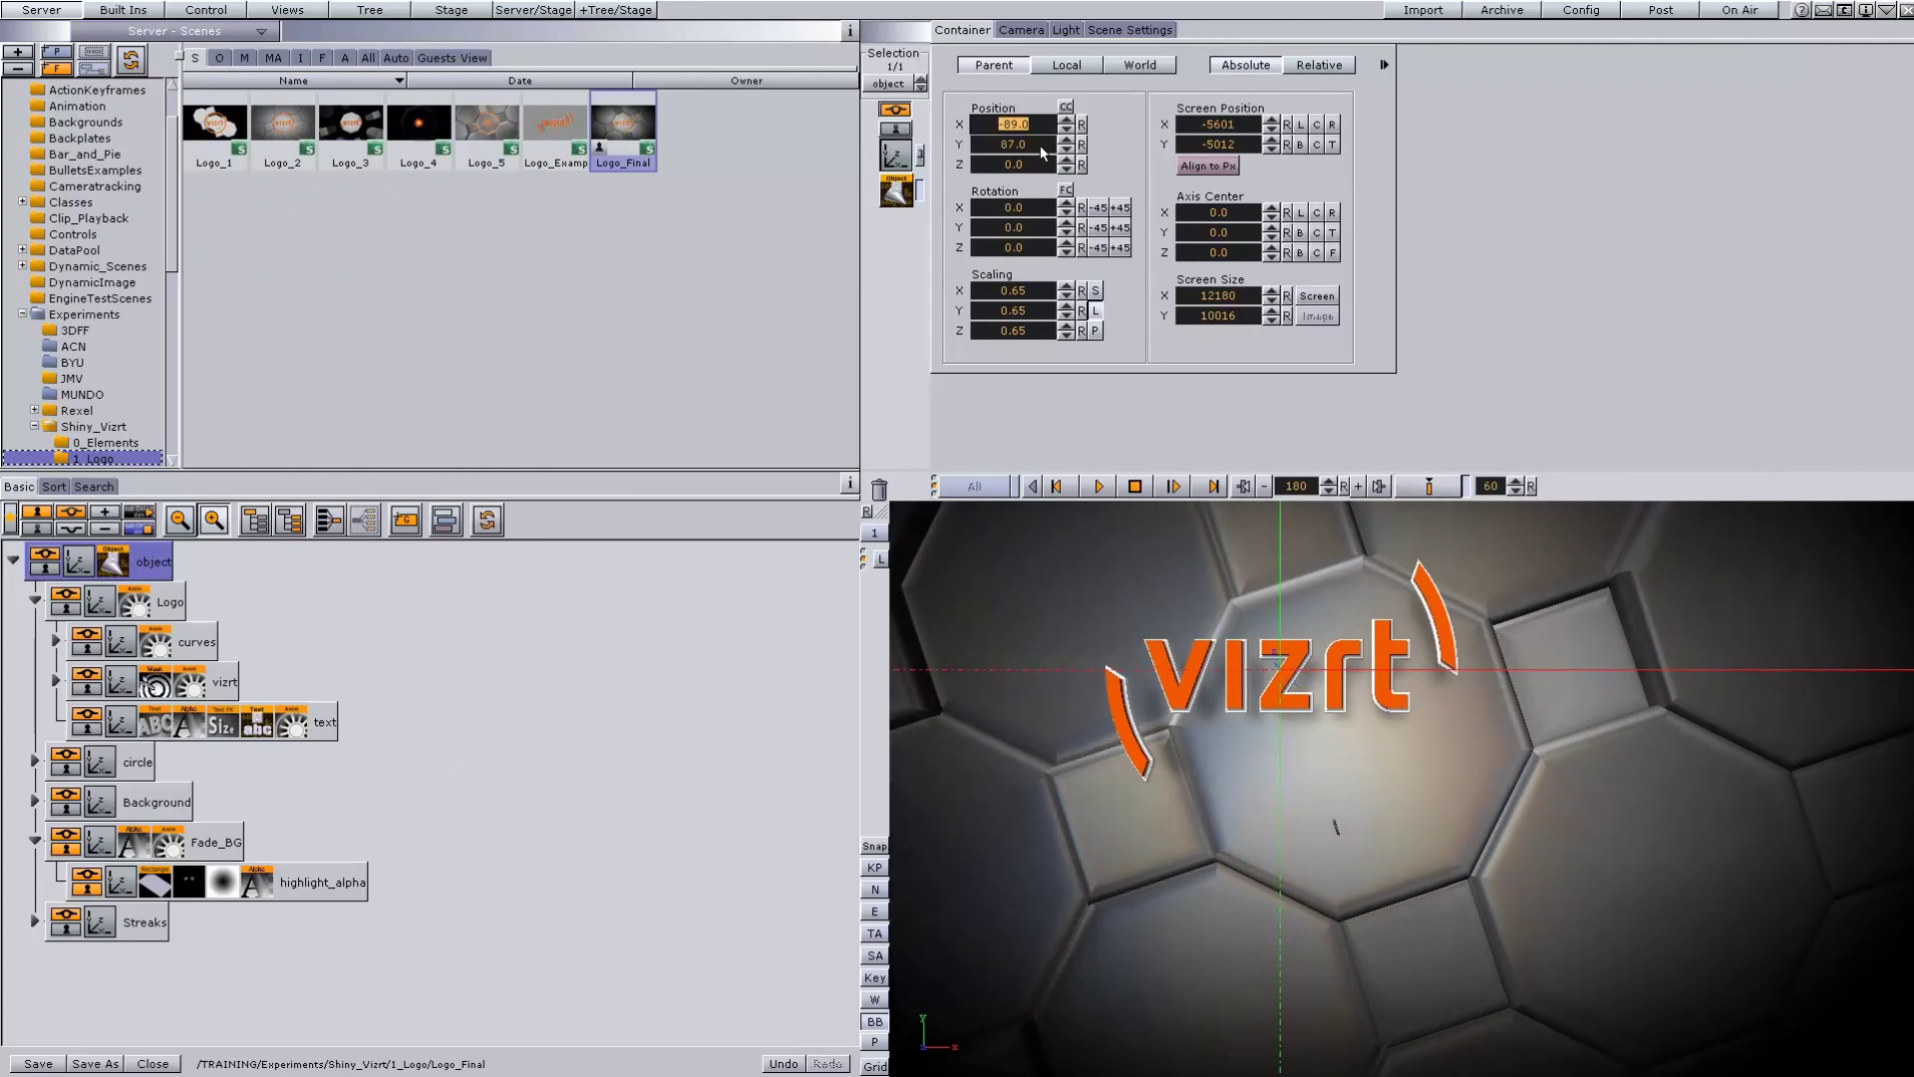
drag(1043, 152, 1014, 124)
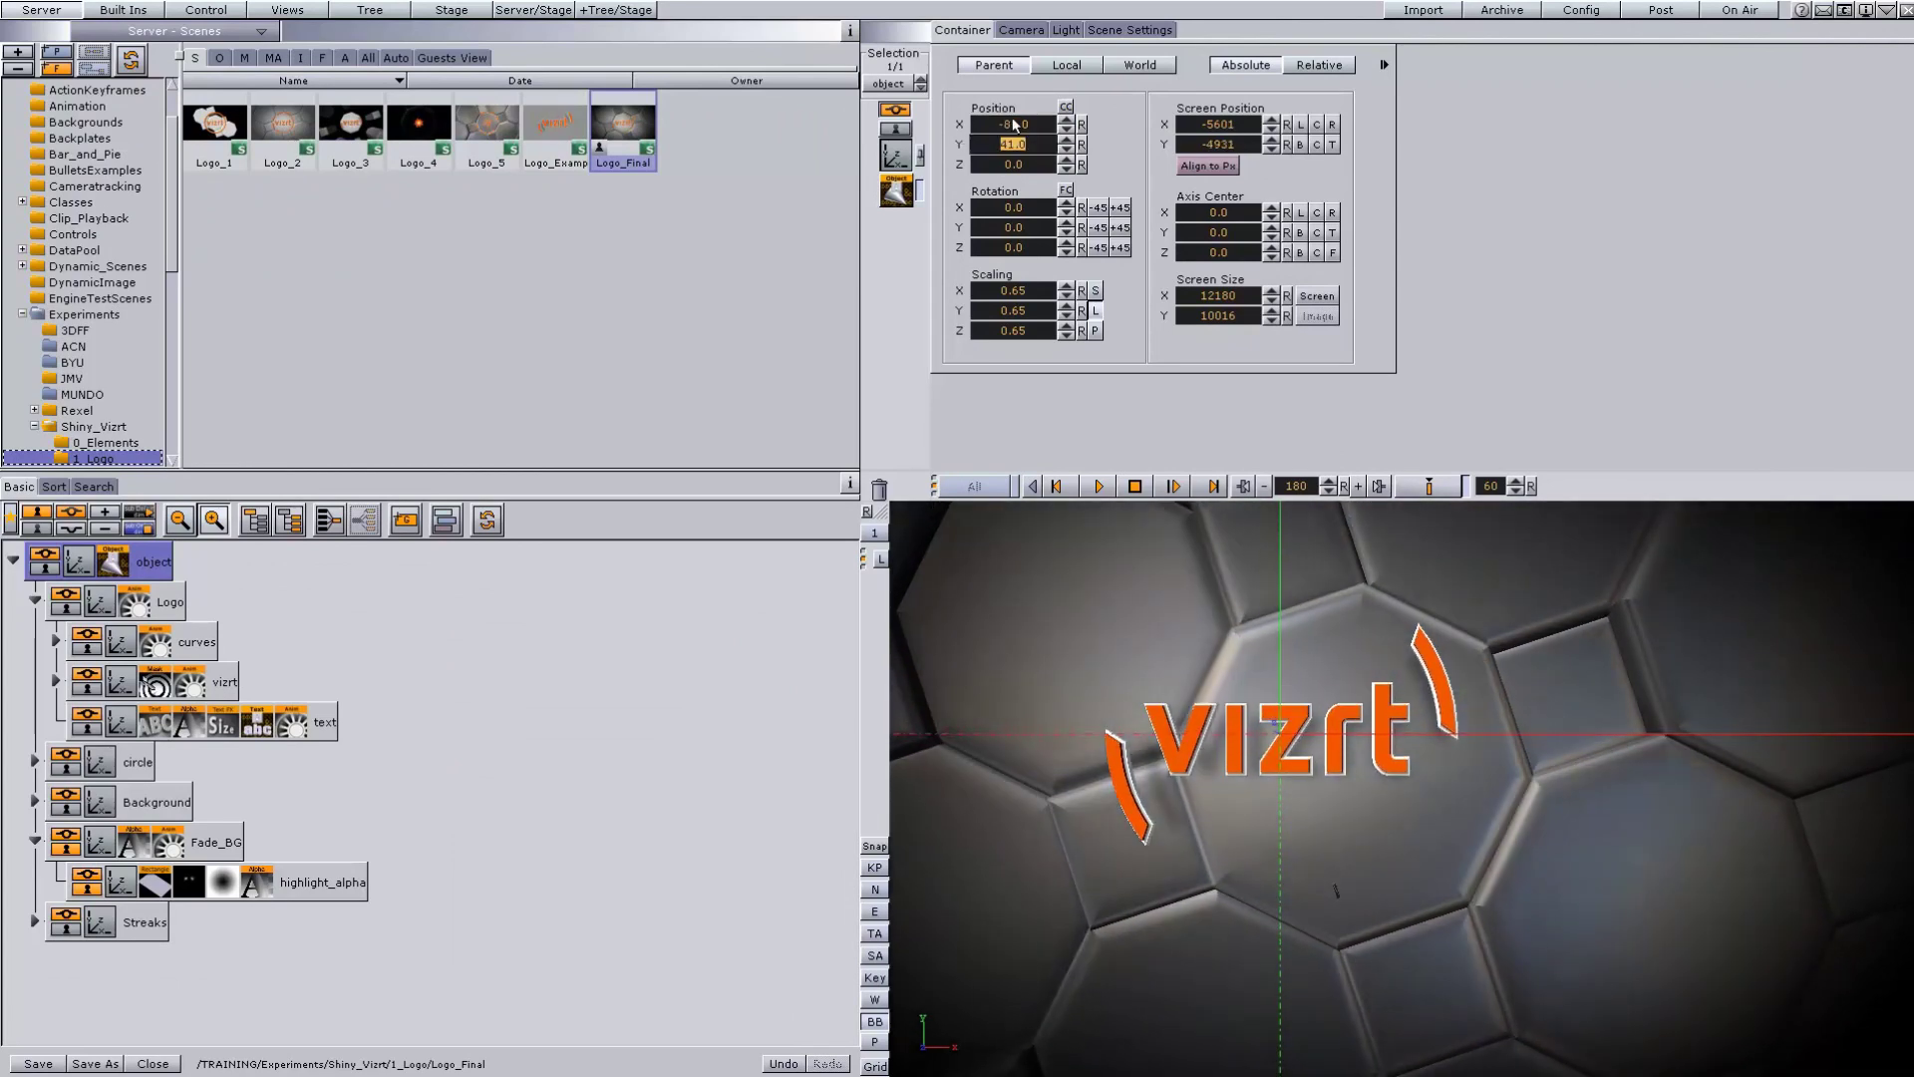
click(1082, 125)
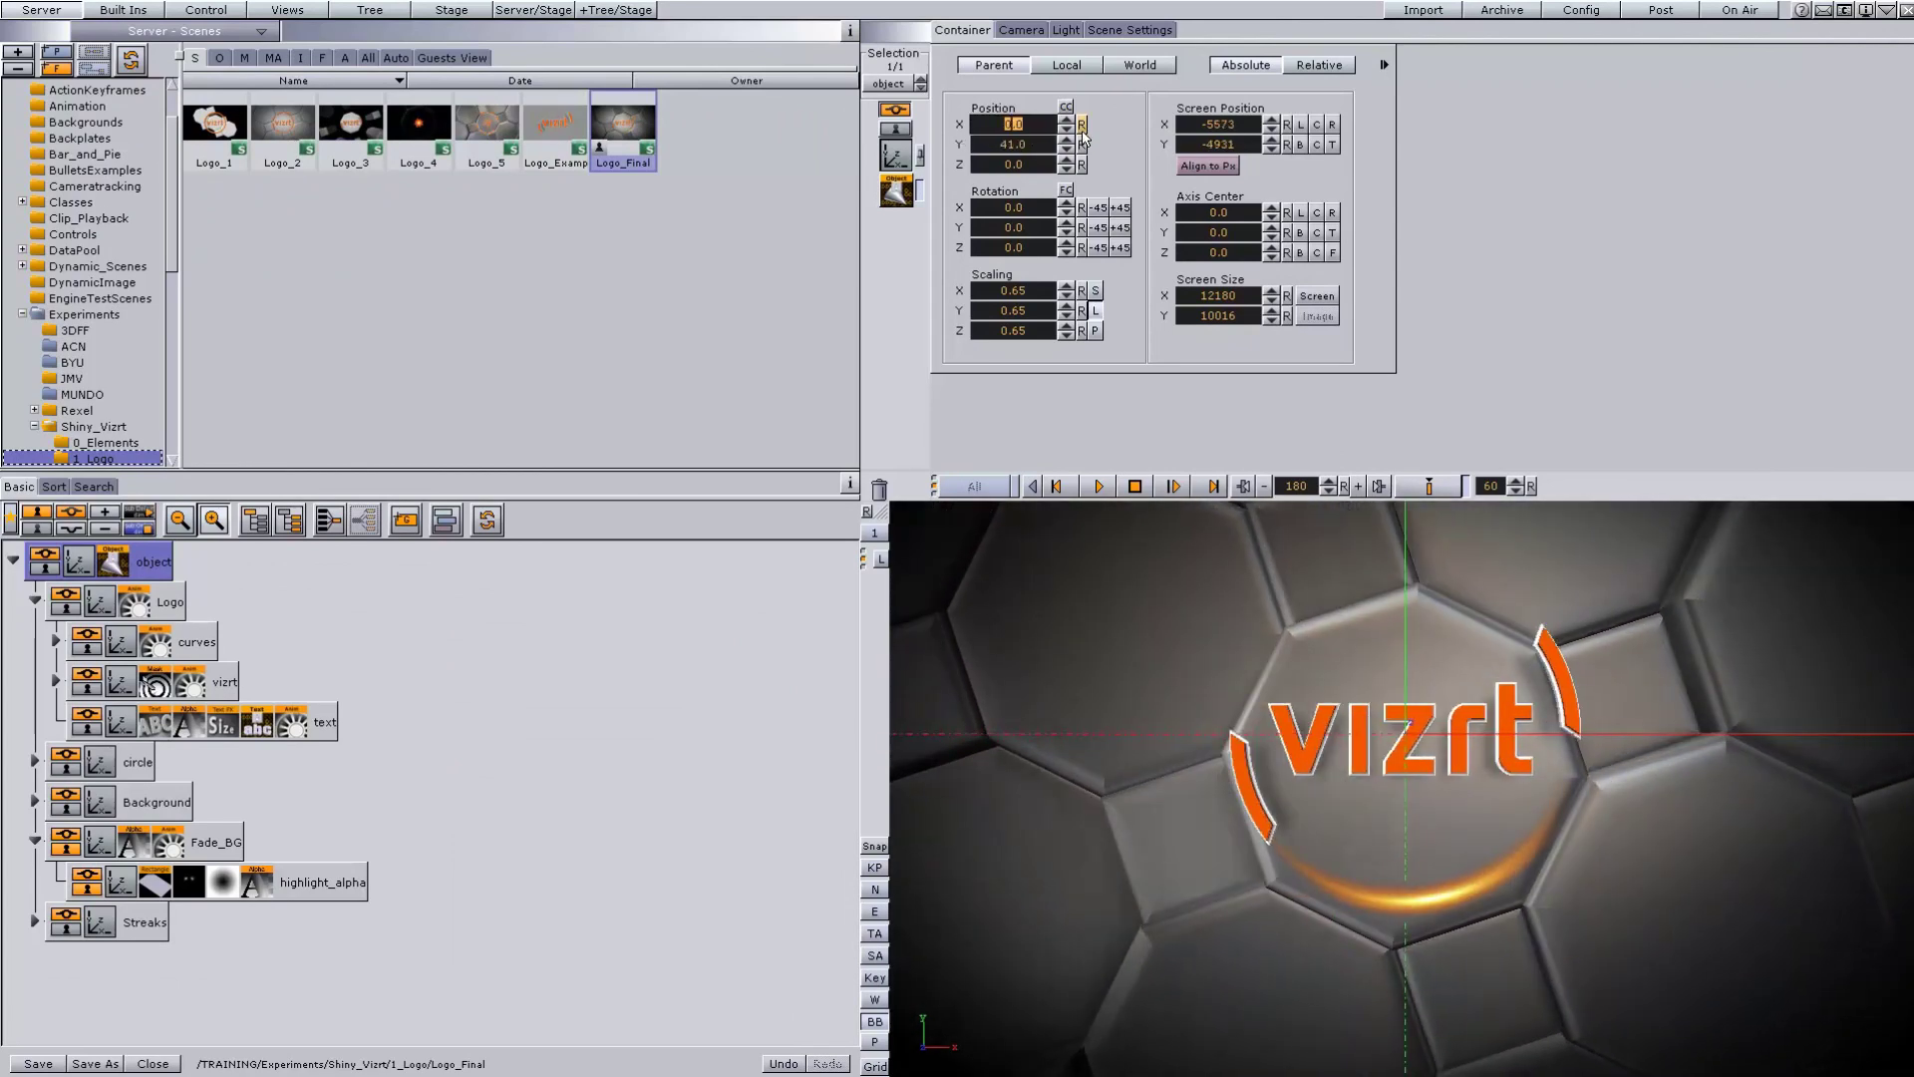
click(1082, 145)
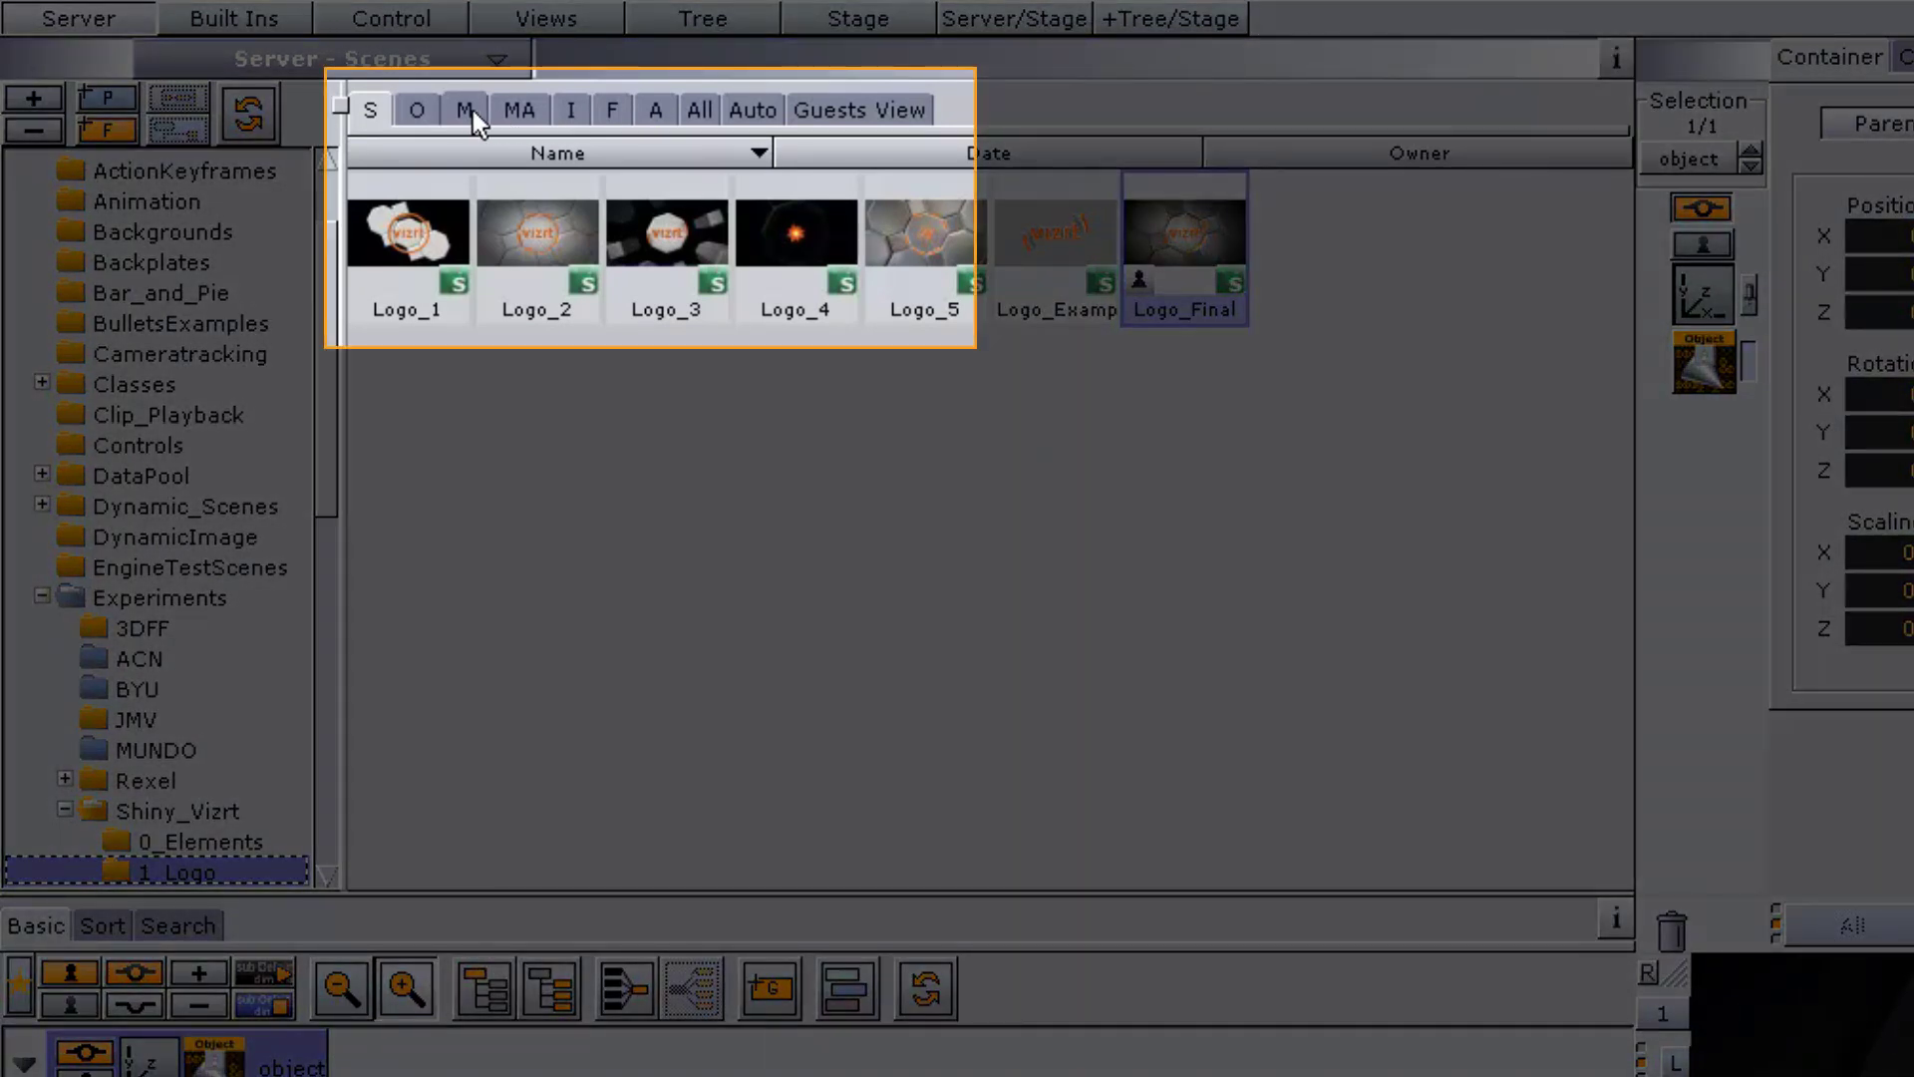
Filter the 1_Logo folder to materials, then to fonts, revealing Meta-Serif-OT-Book.
click(472, 111)
click(620, 106)
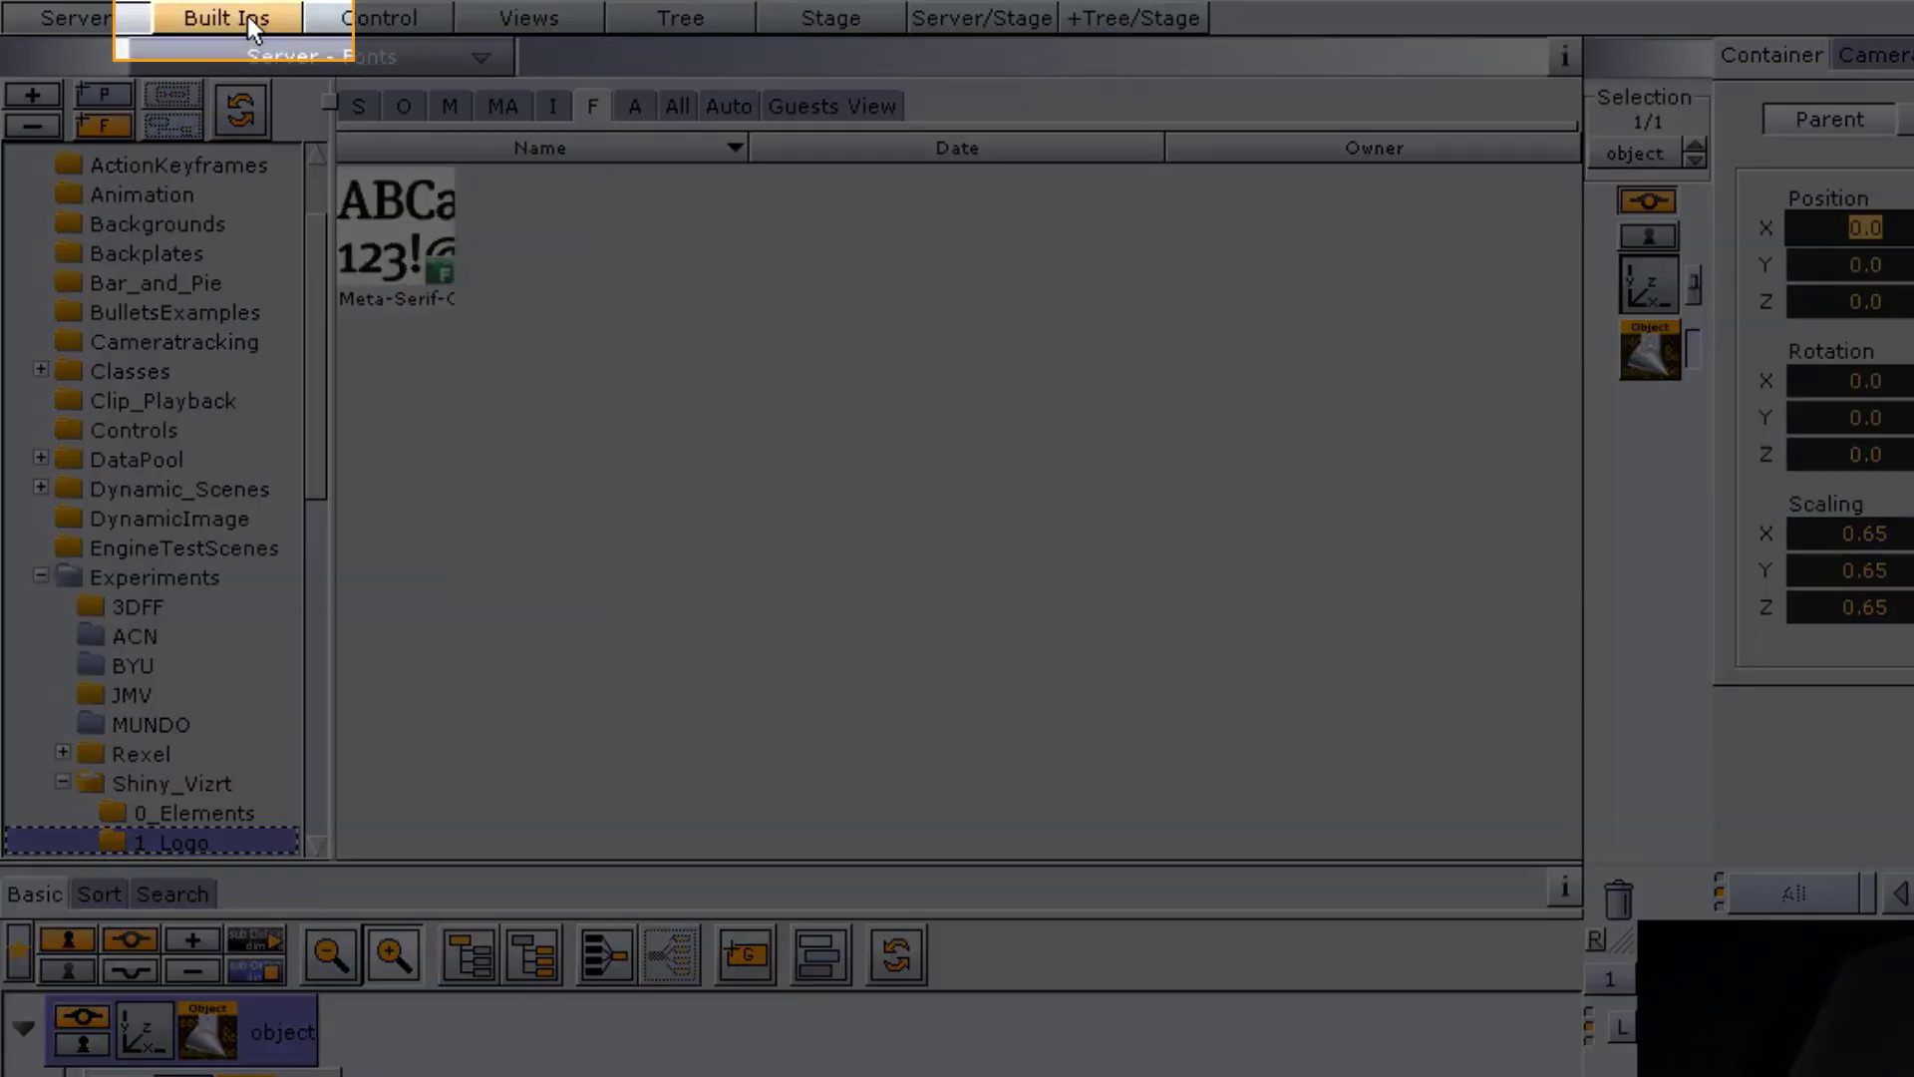
Browse Built Ins: Container Plugins, Shader, Scene Plugins, Texture Sources, then back to Geom Plugins.
click(248, 16)
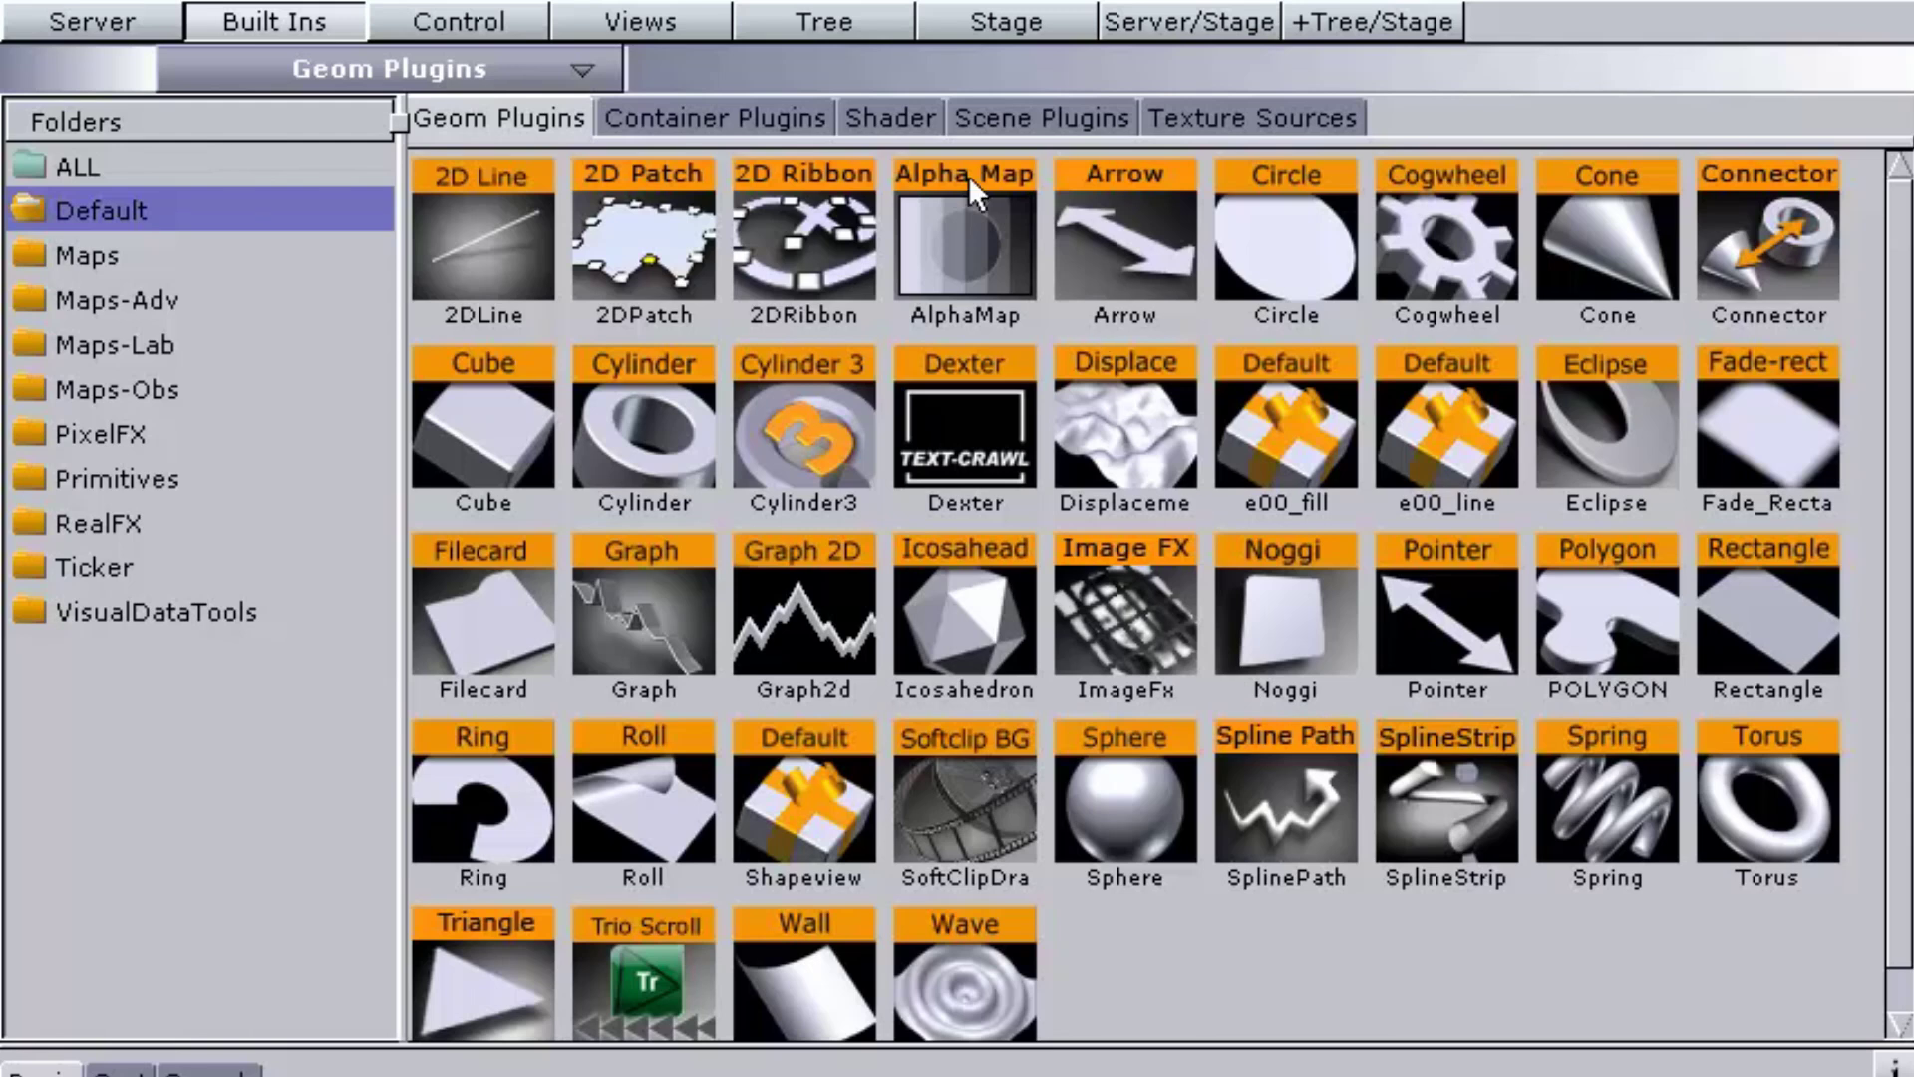
click(735, 112)
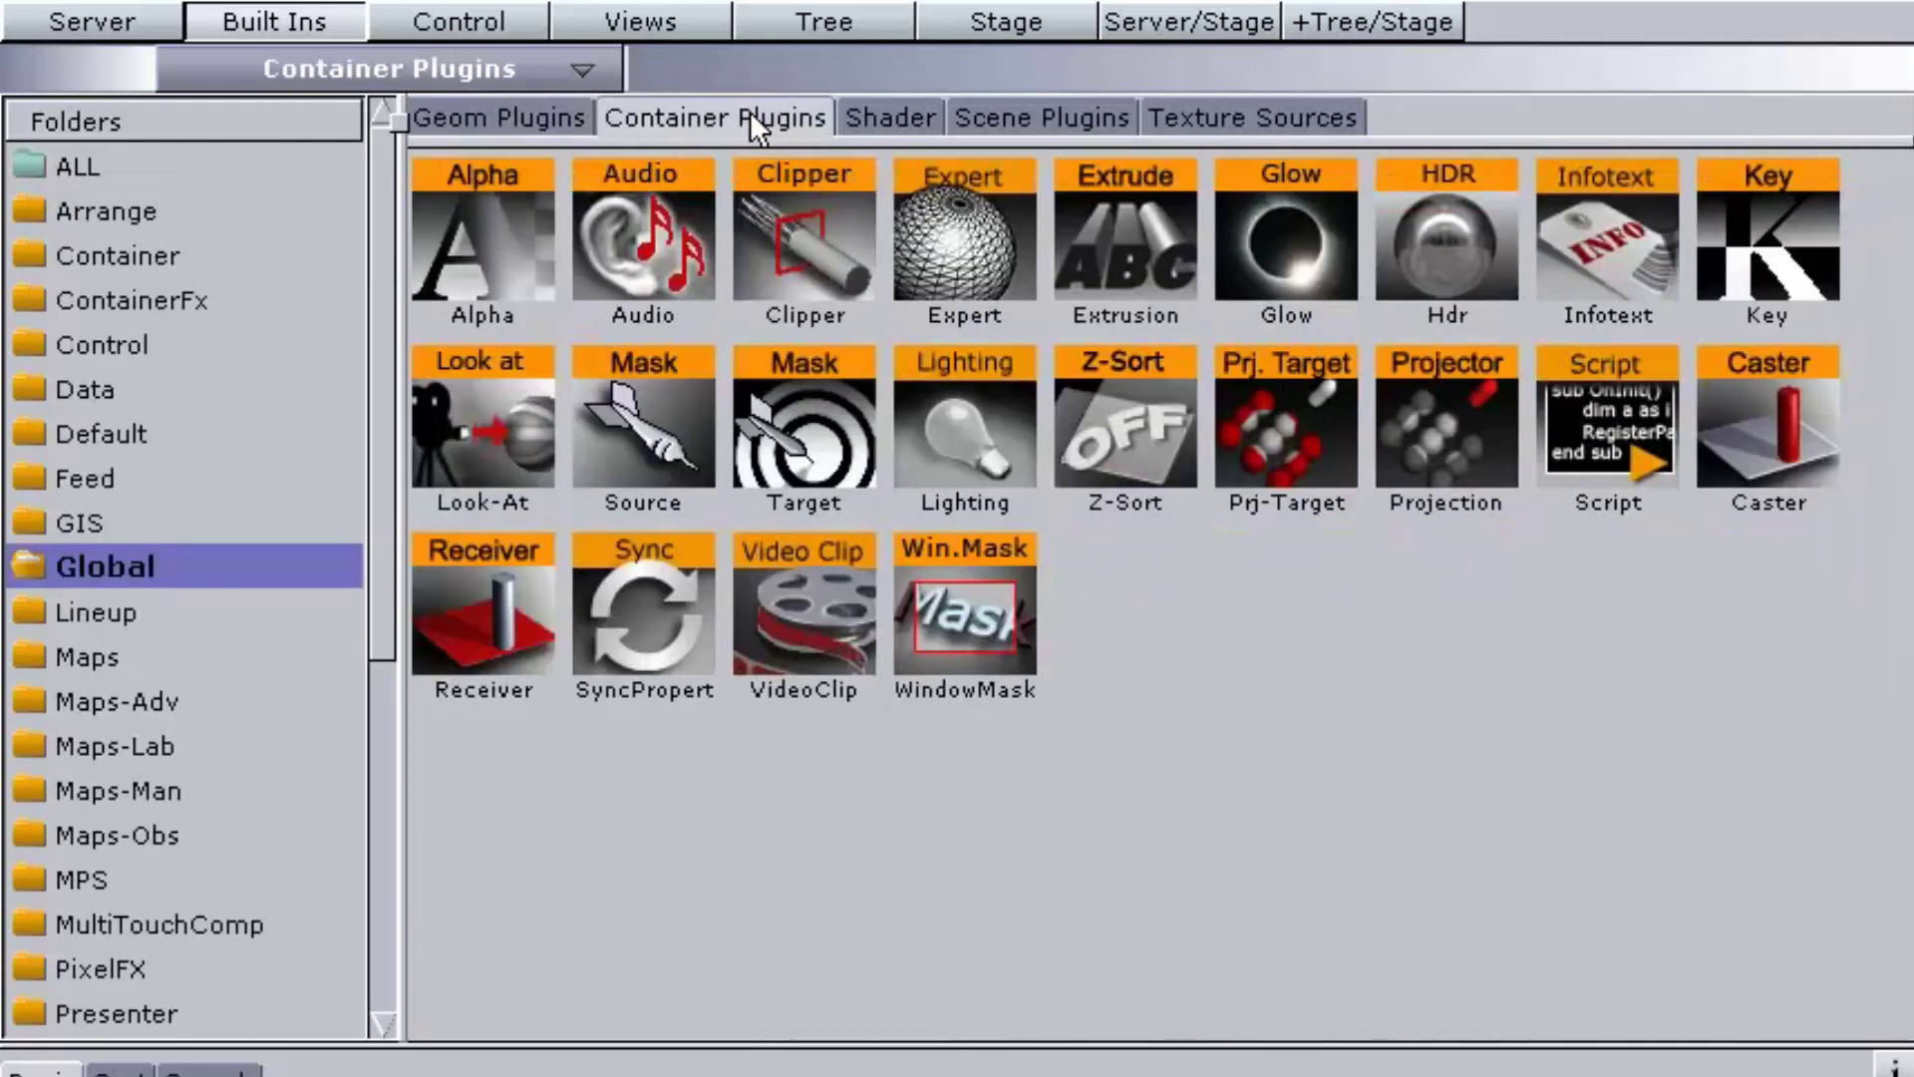
click(915, 123)
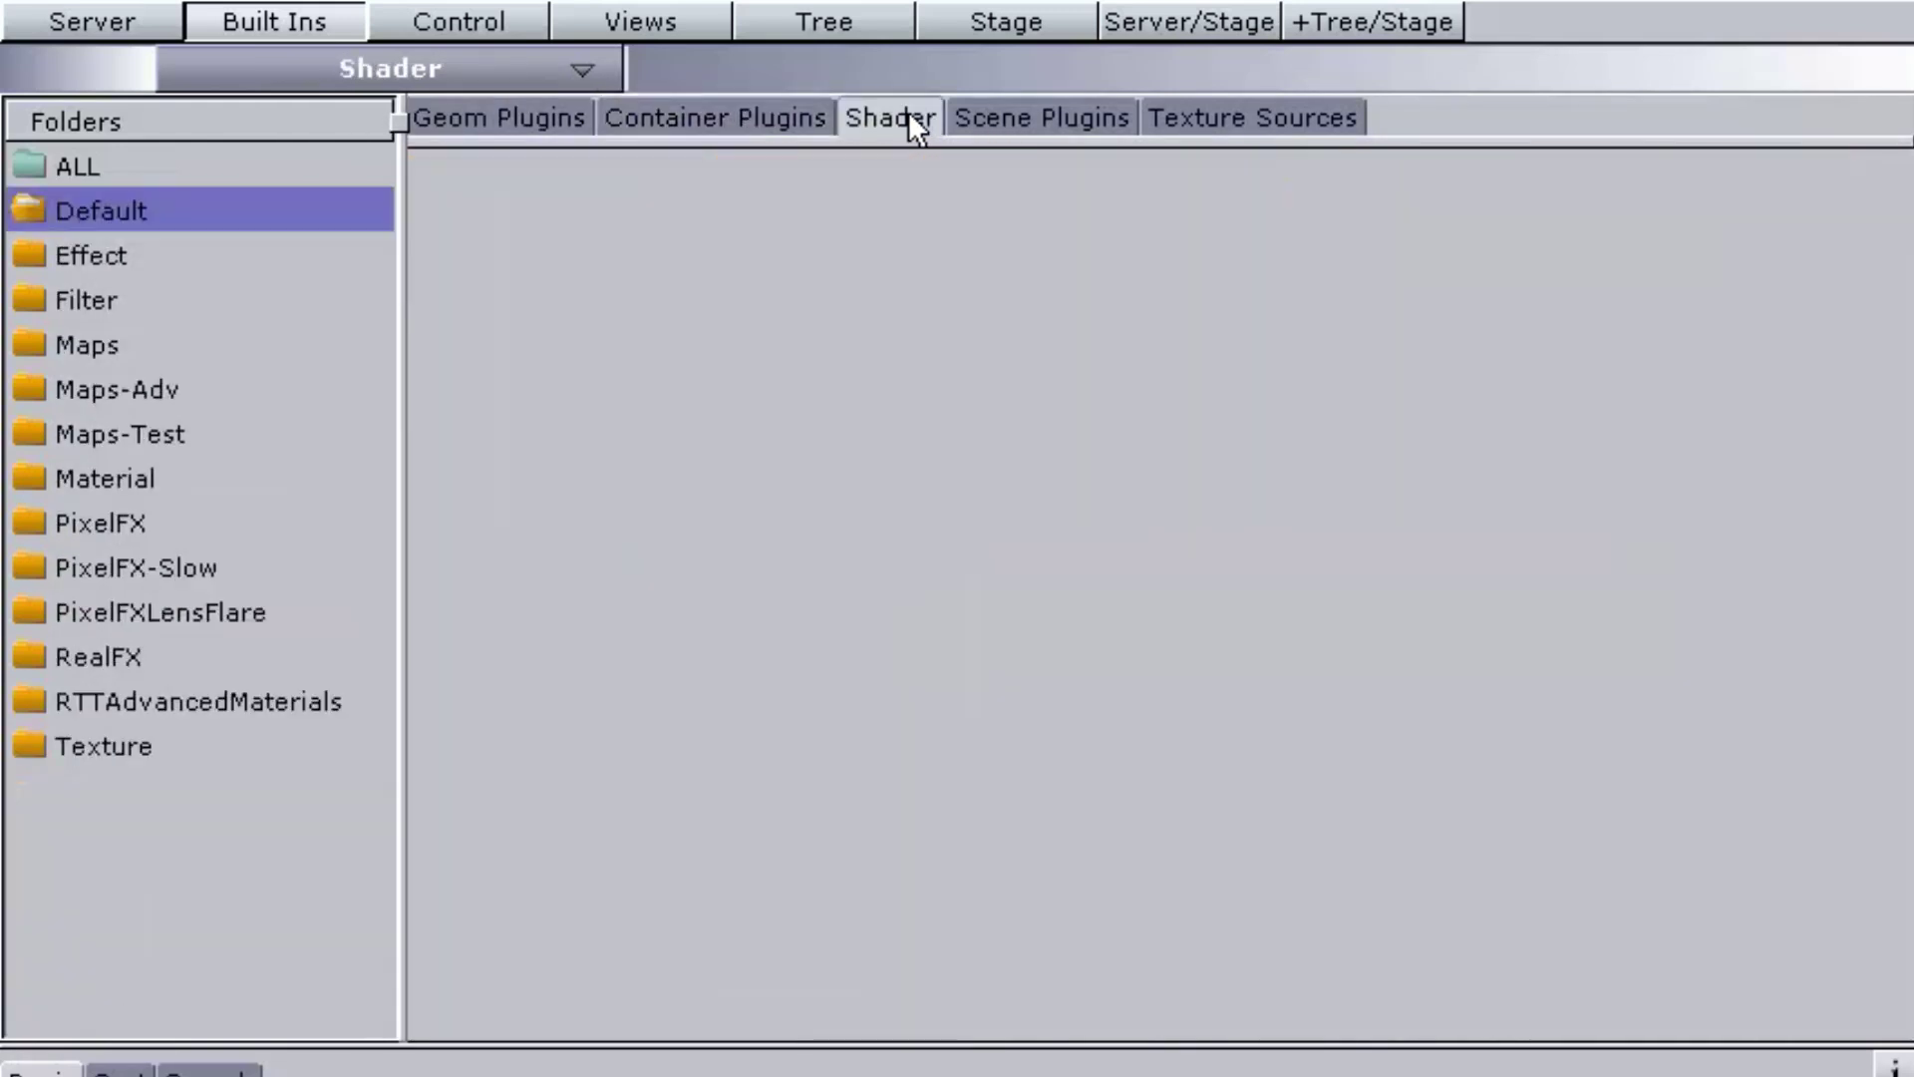
click(1013, 124)
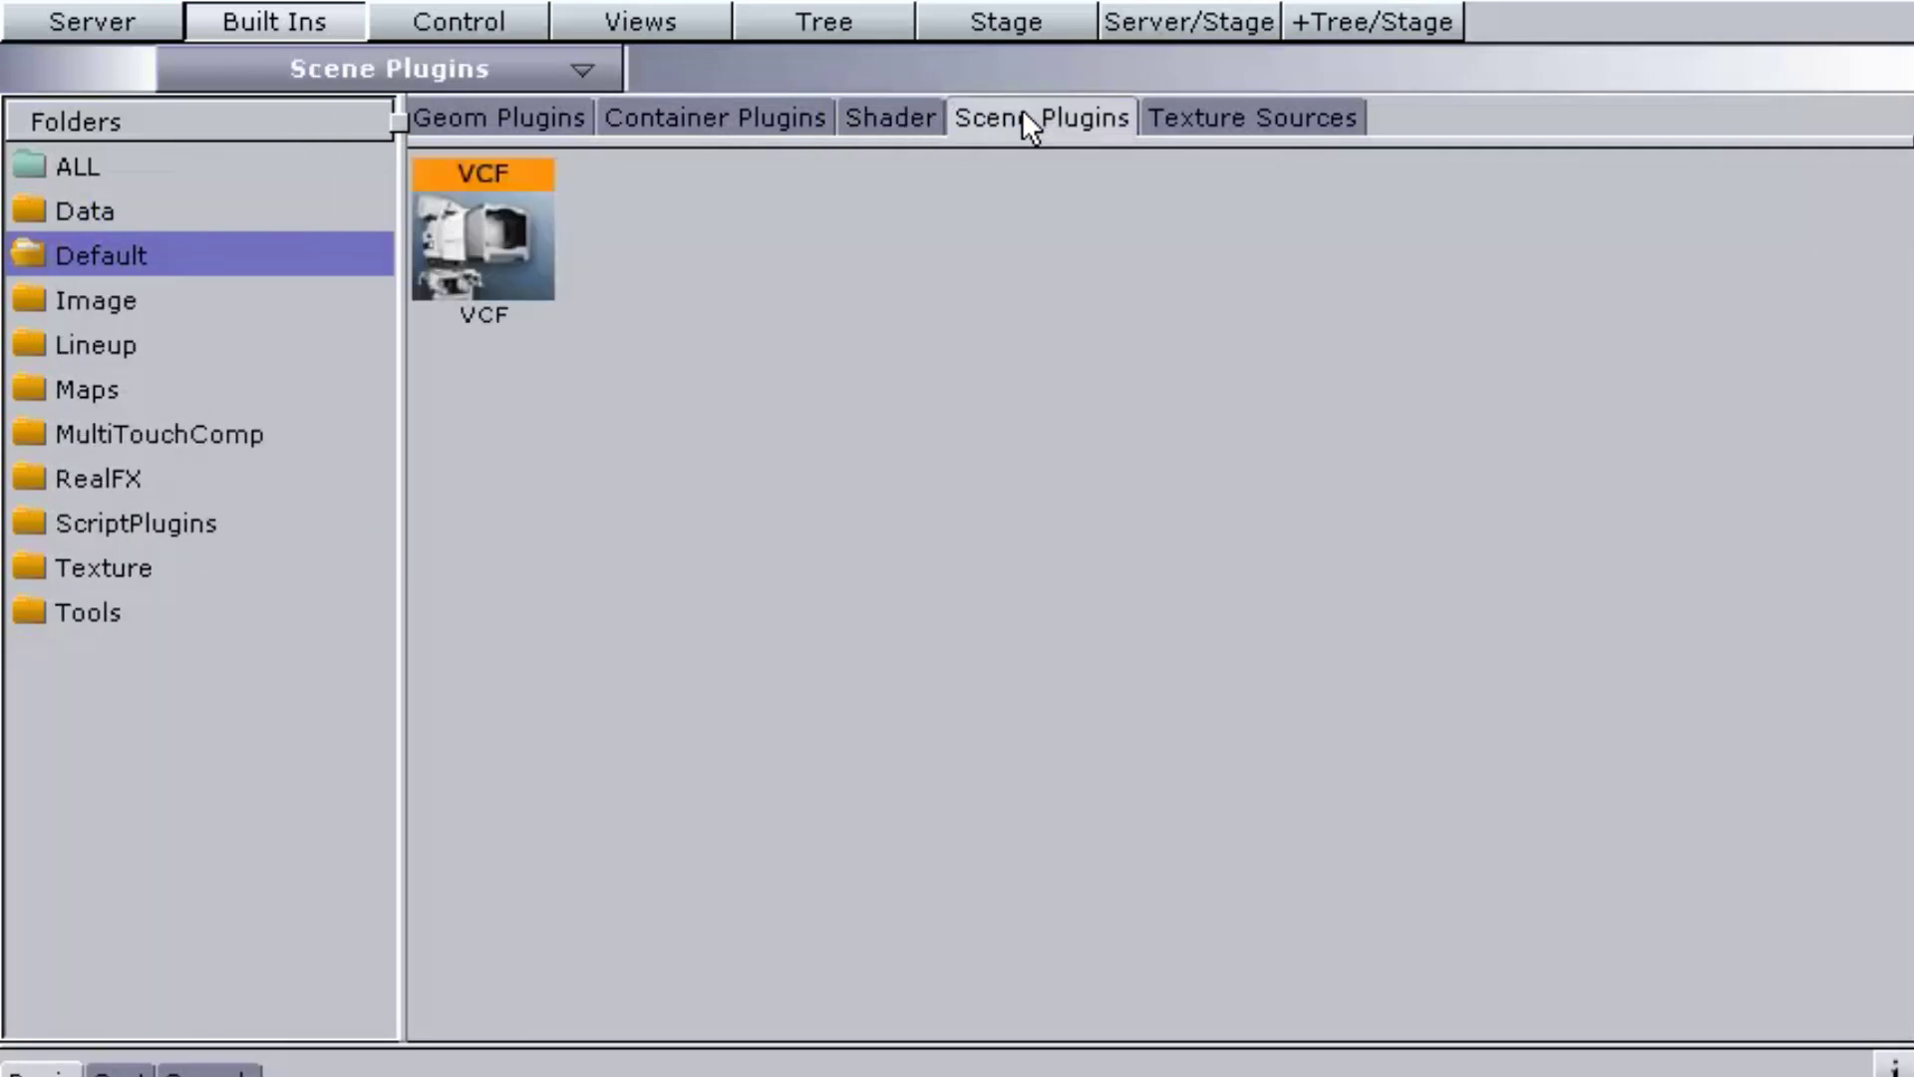
click(1202, 119)
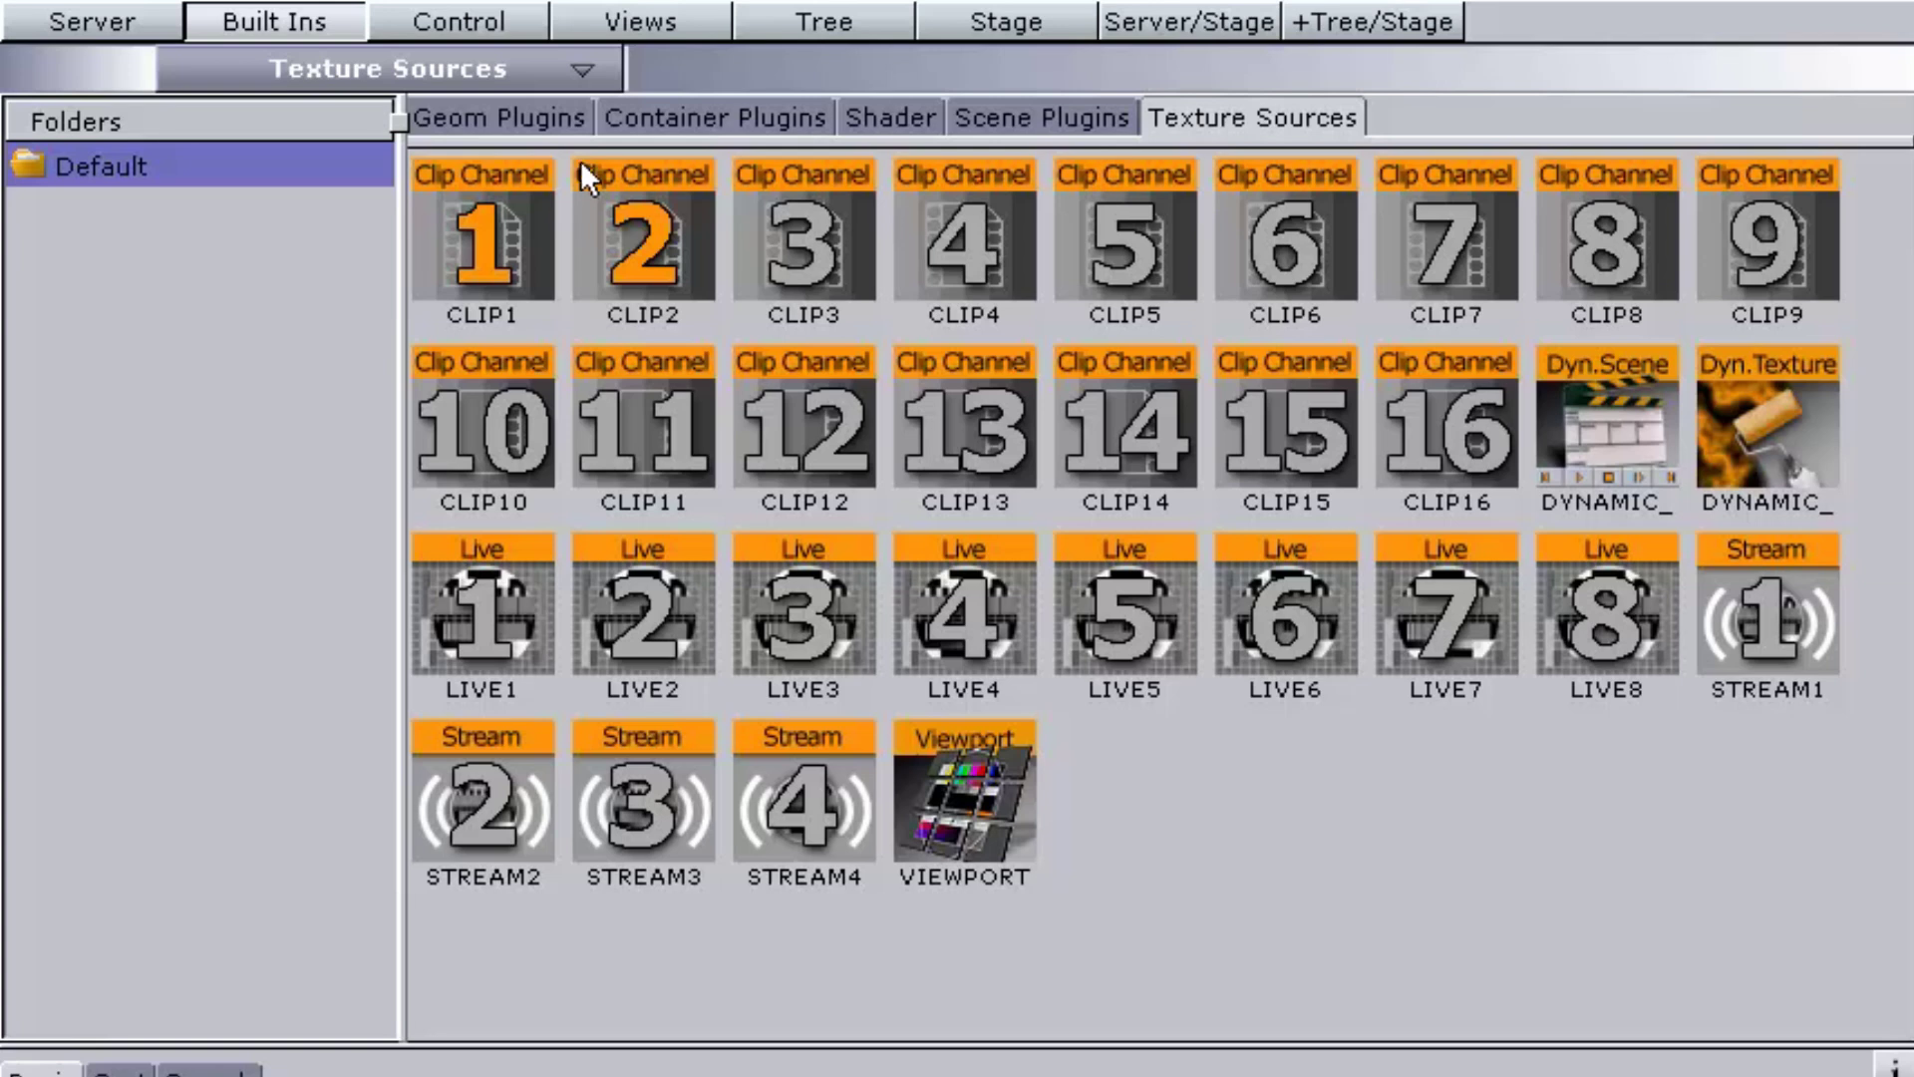
click(568, 130)
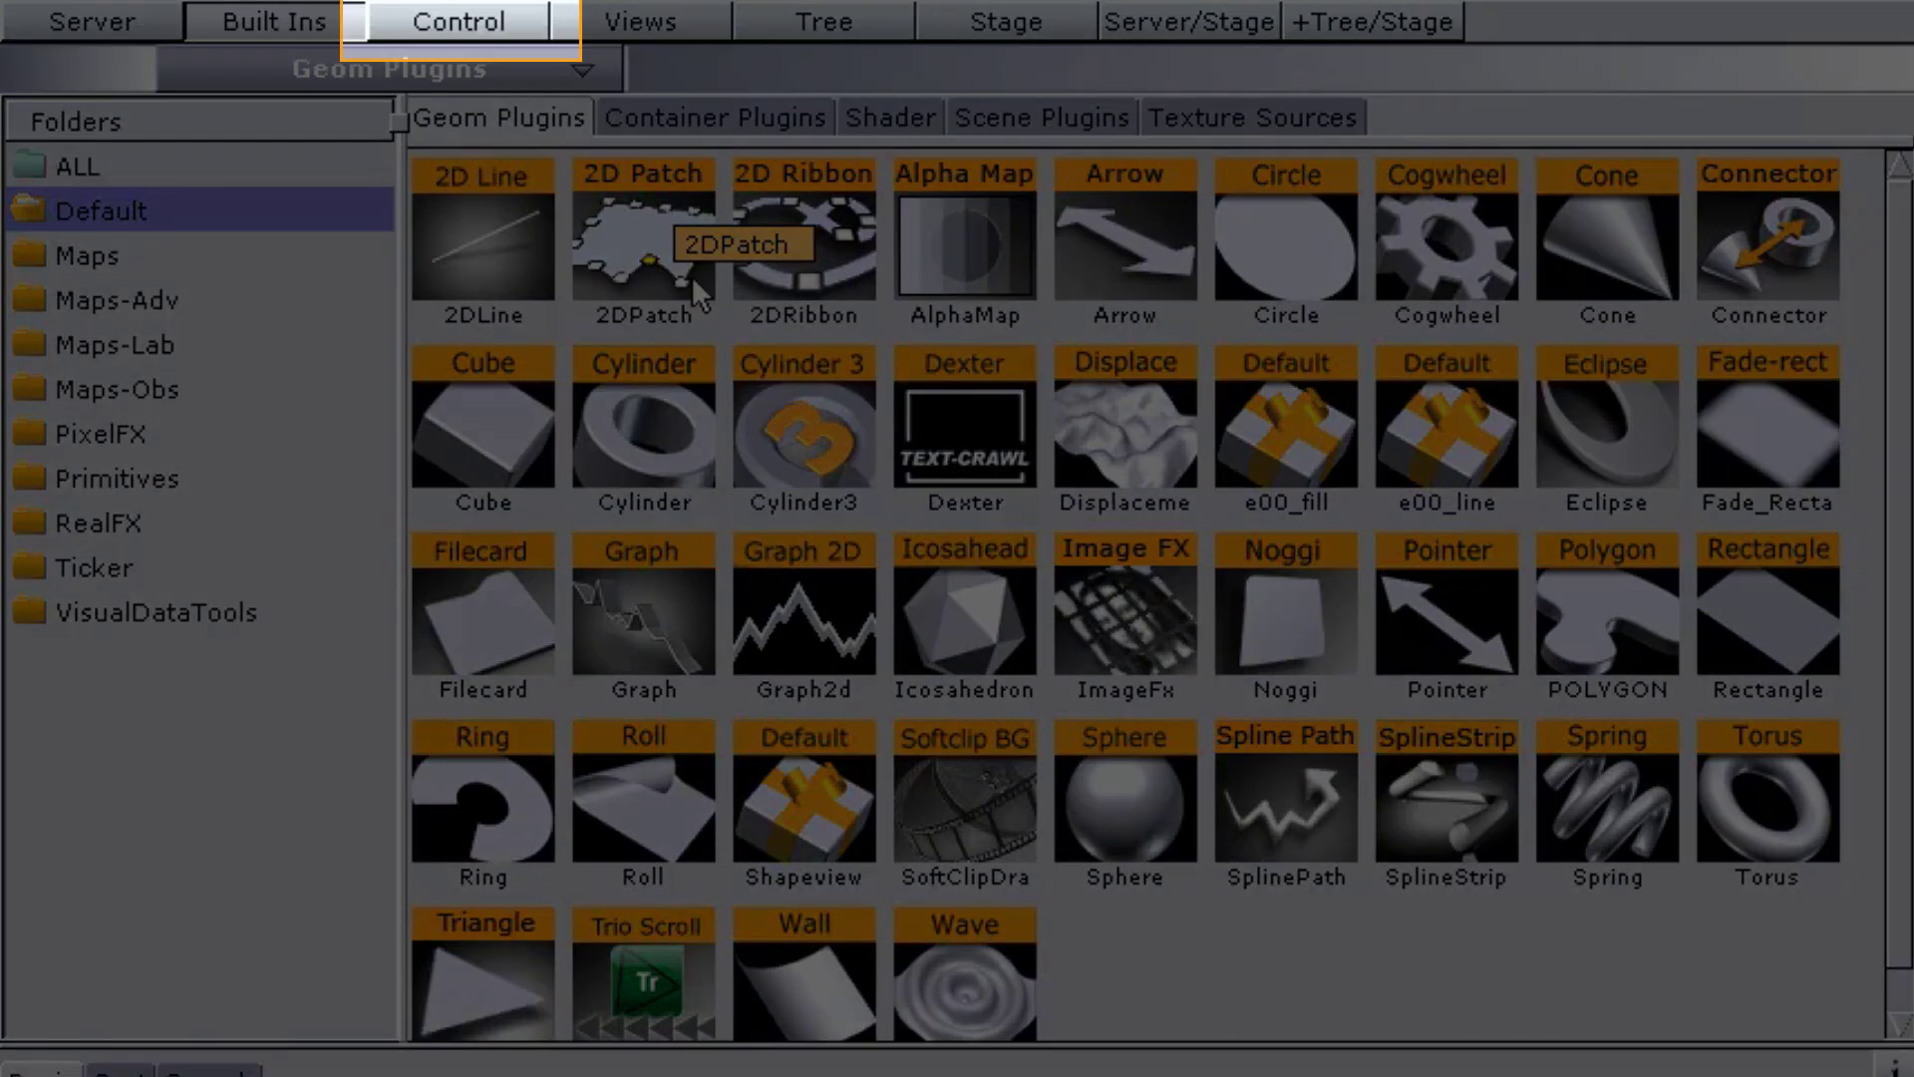
In the Control panel, enter 'Tagline Here' as the Tagline Text value.
click(482, 20)
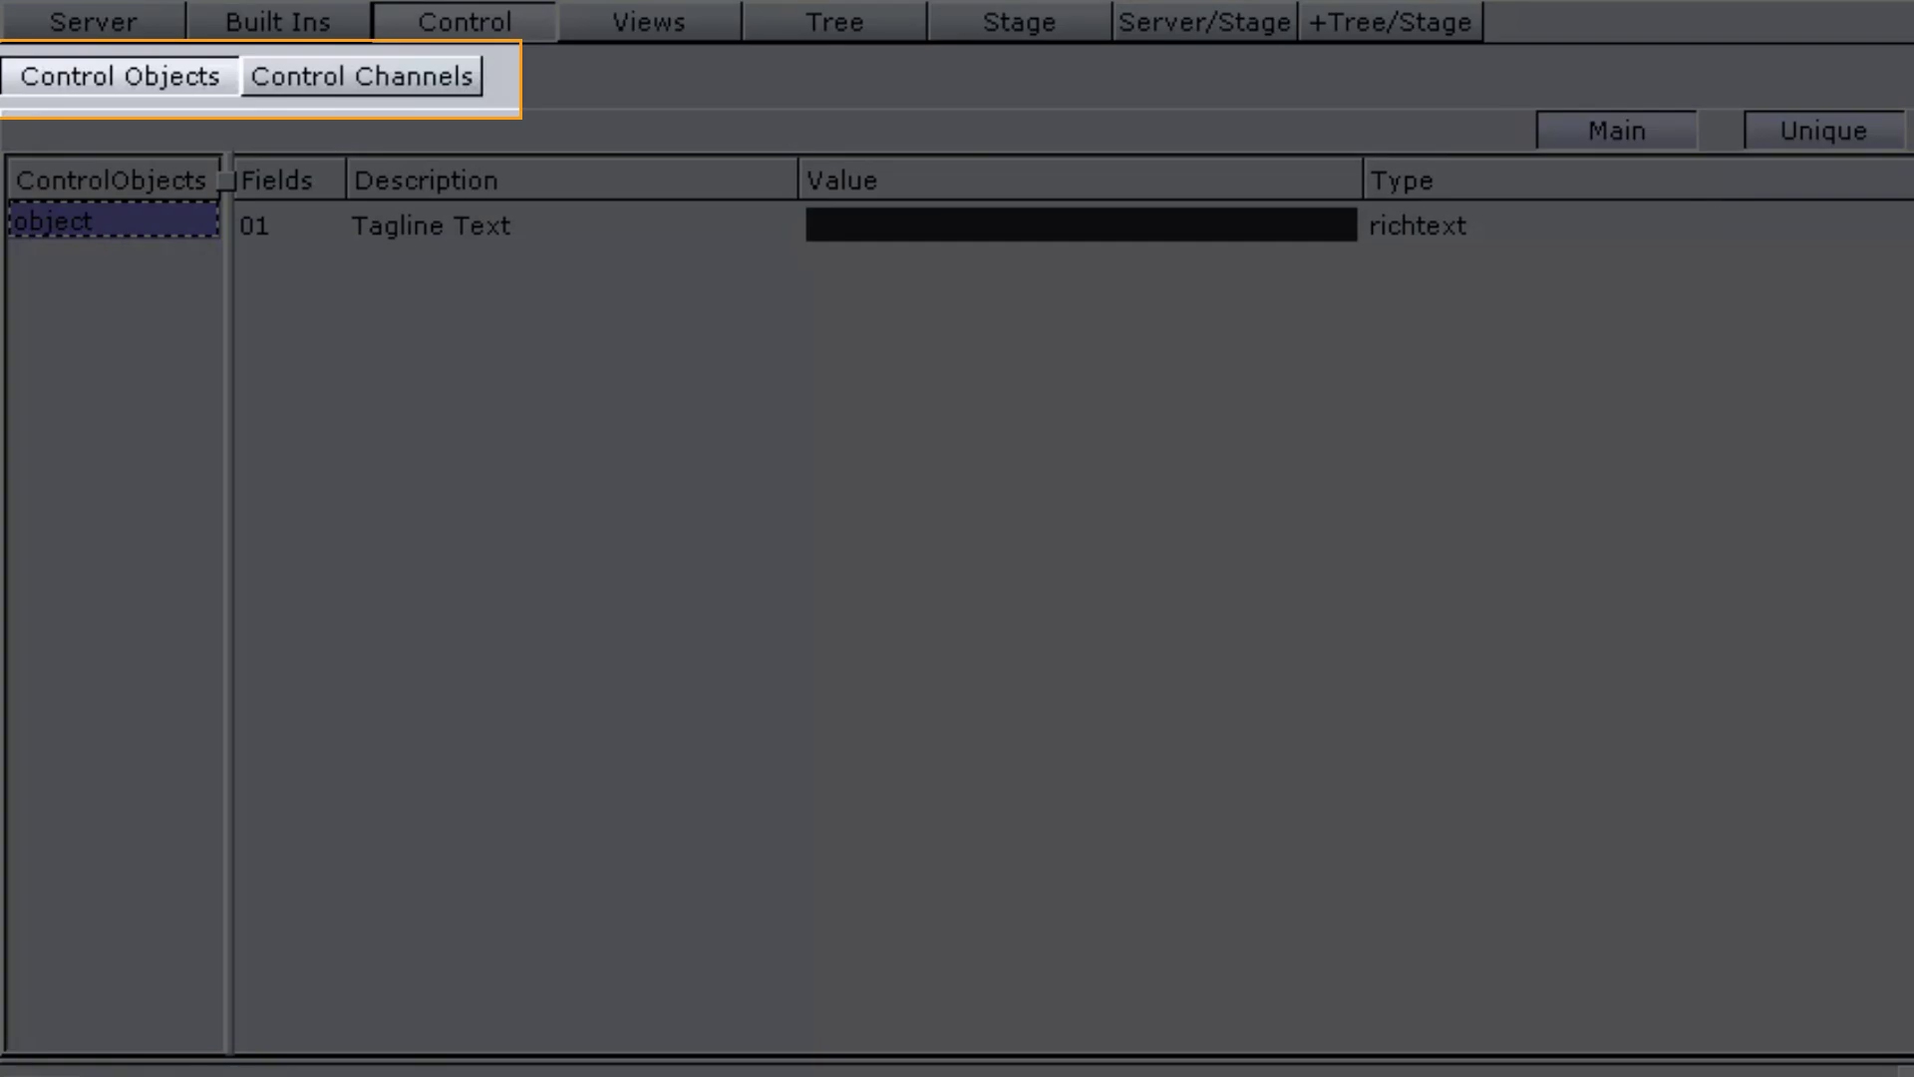
click(903, 222)
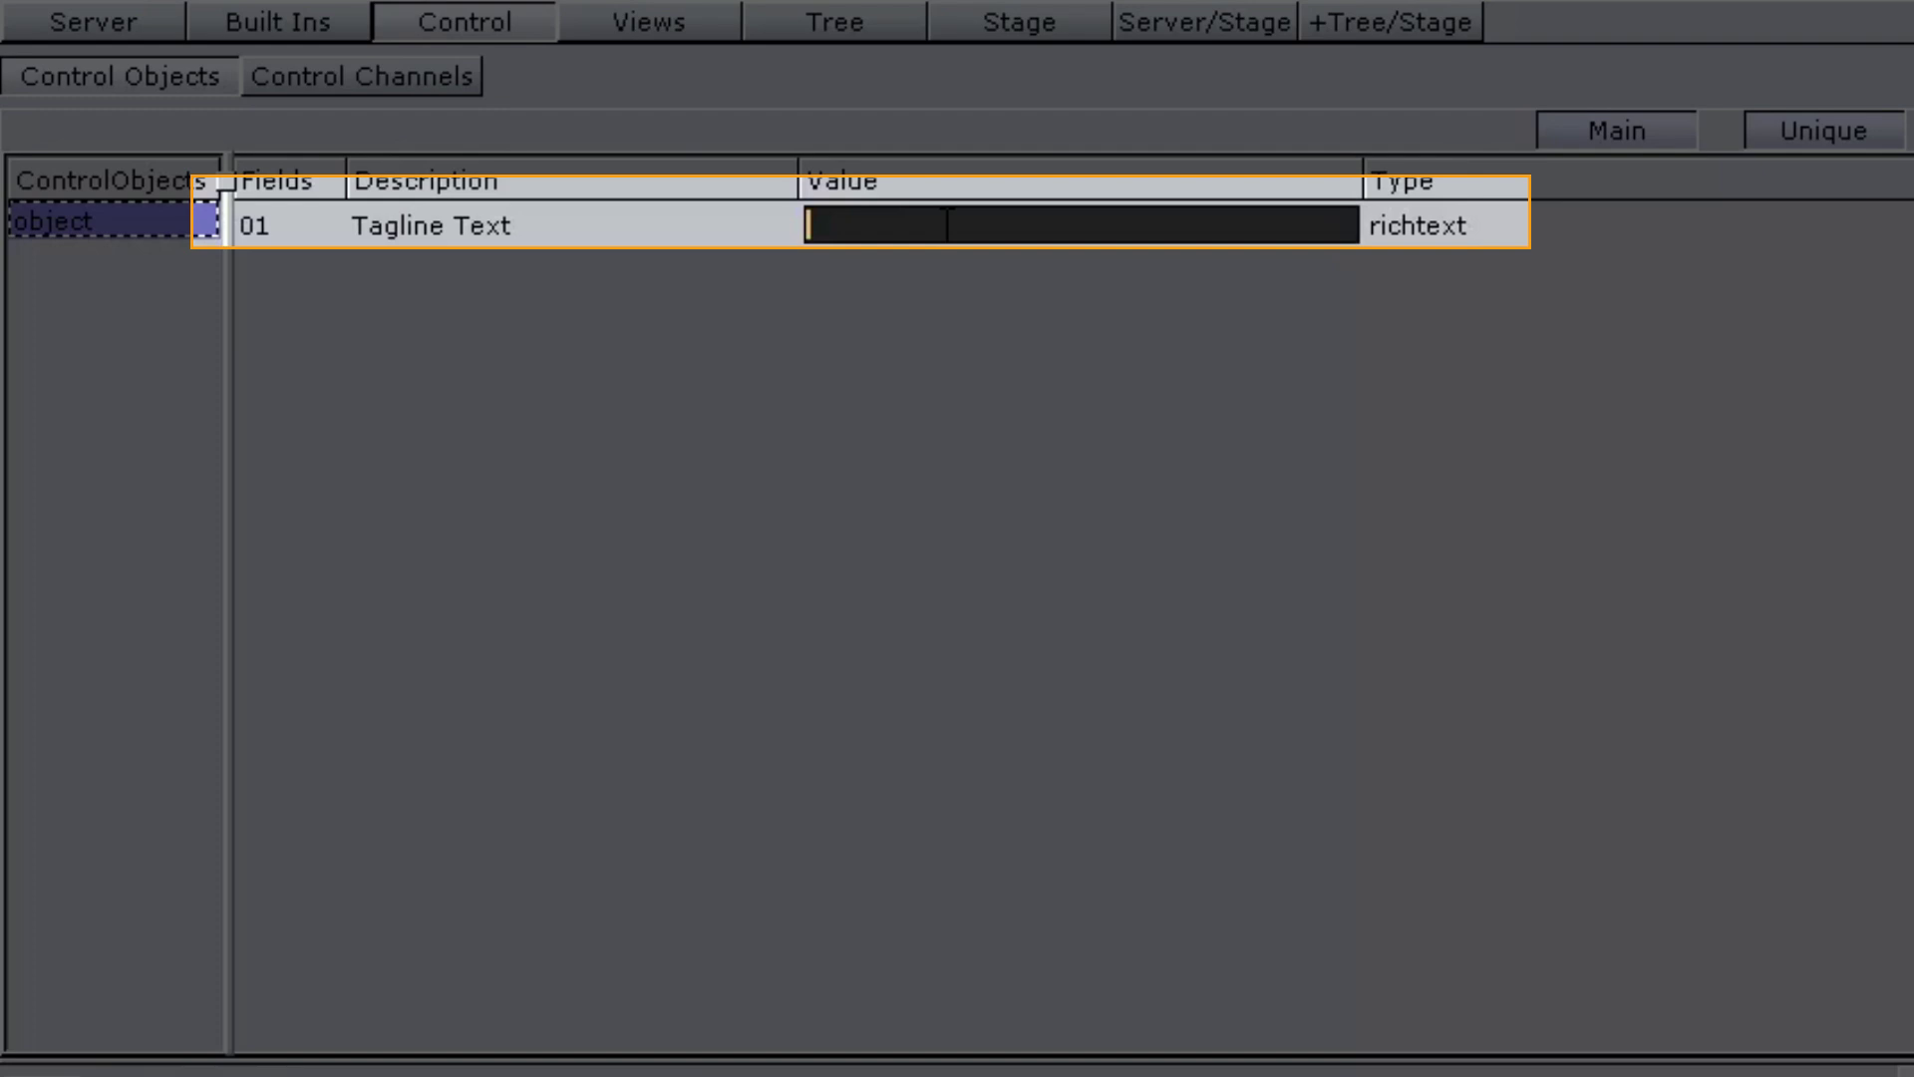
text(Tagline Here)
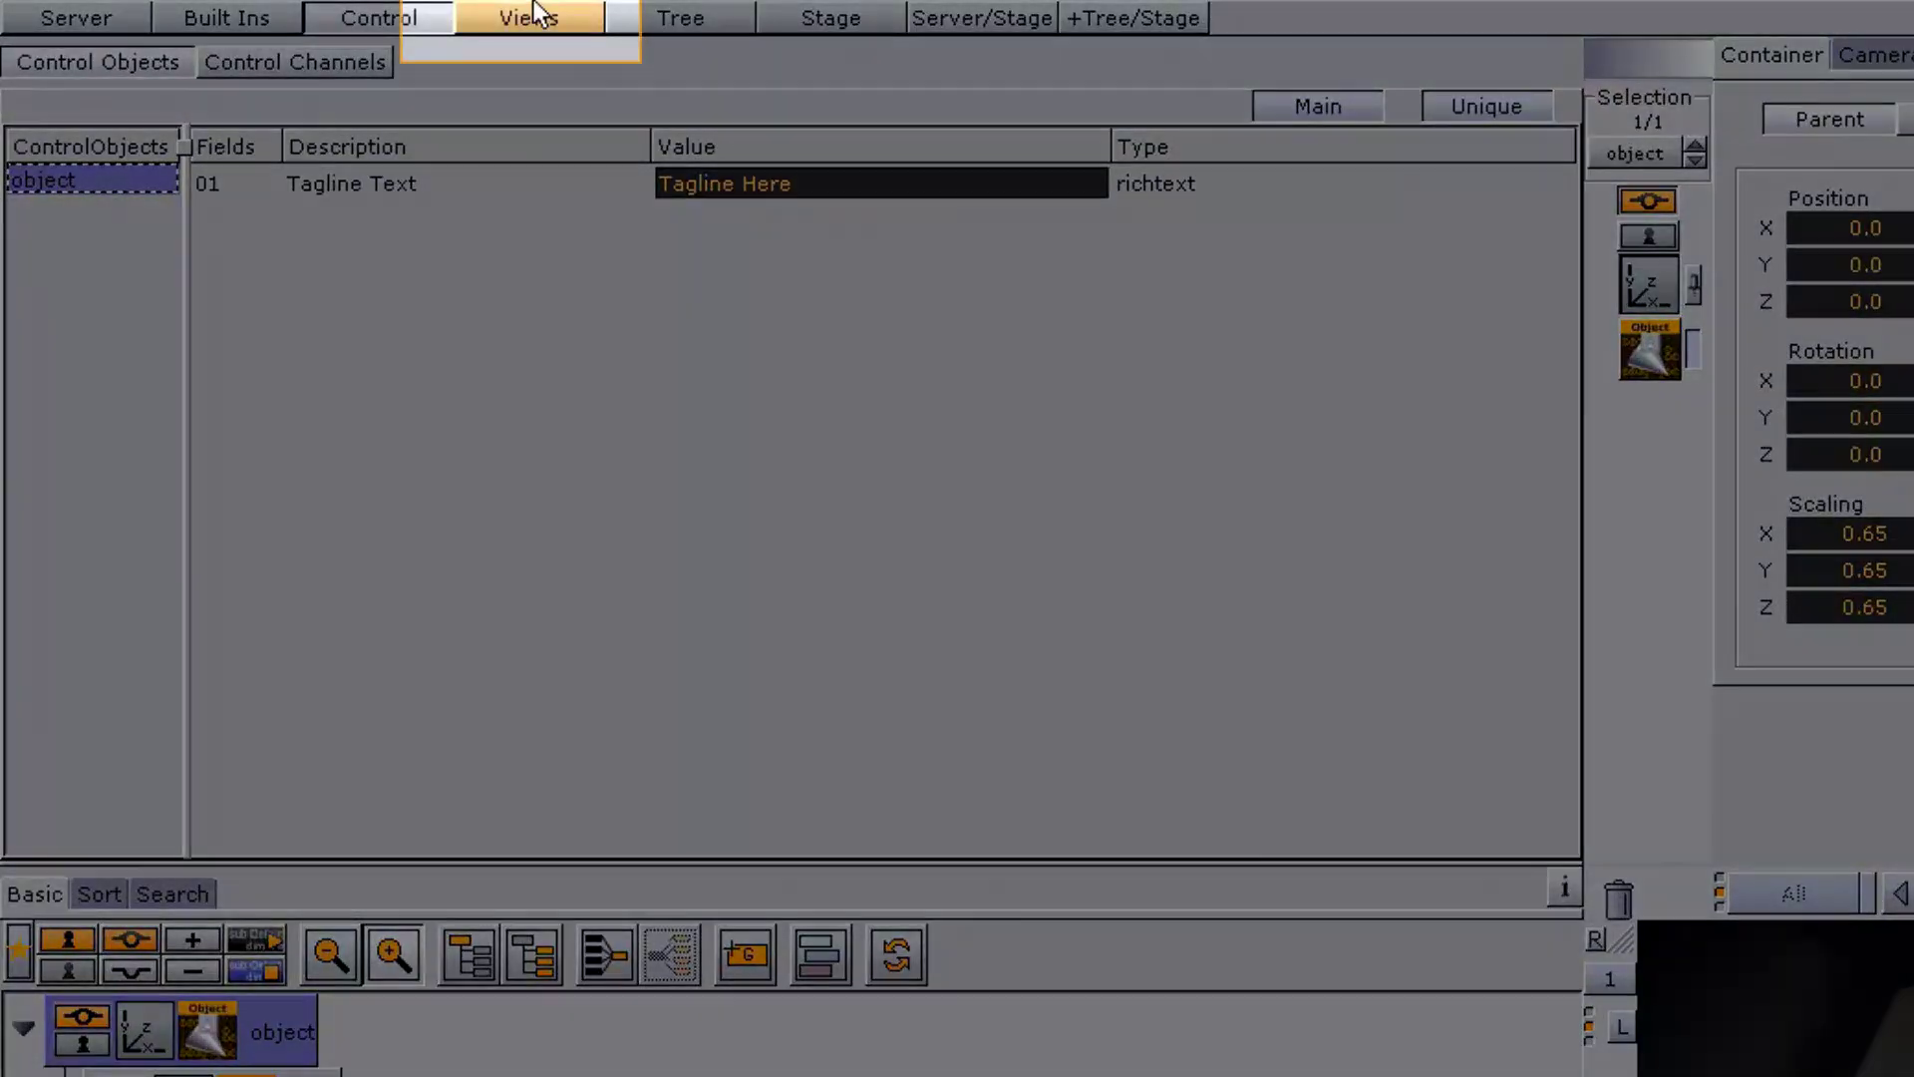
Open the Views layout with front, top and left orthographic viewports beside the render.
click(534, 18)
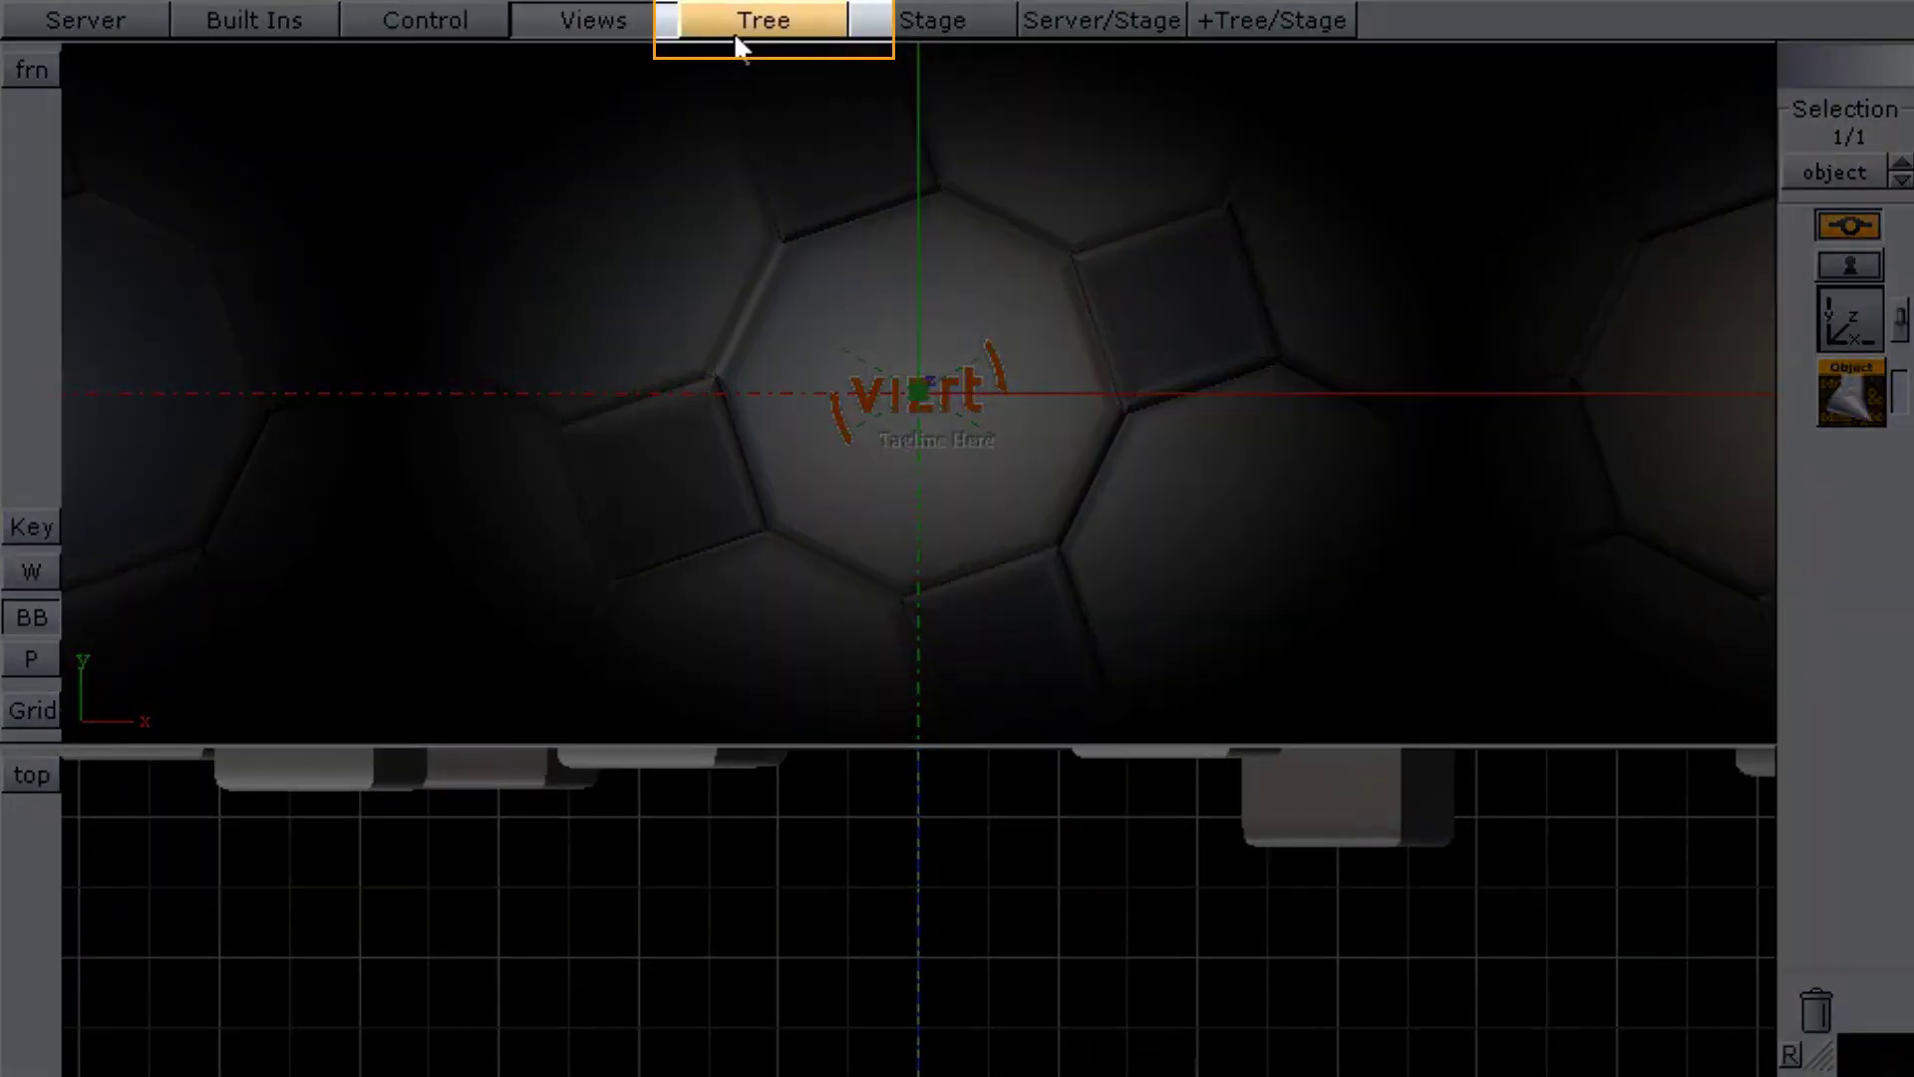
Show the scene tree hierarchy and zoom it out to compact container rows.
click(738, 40)
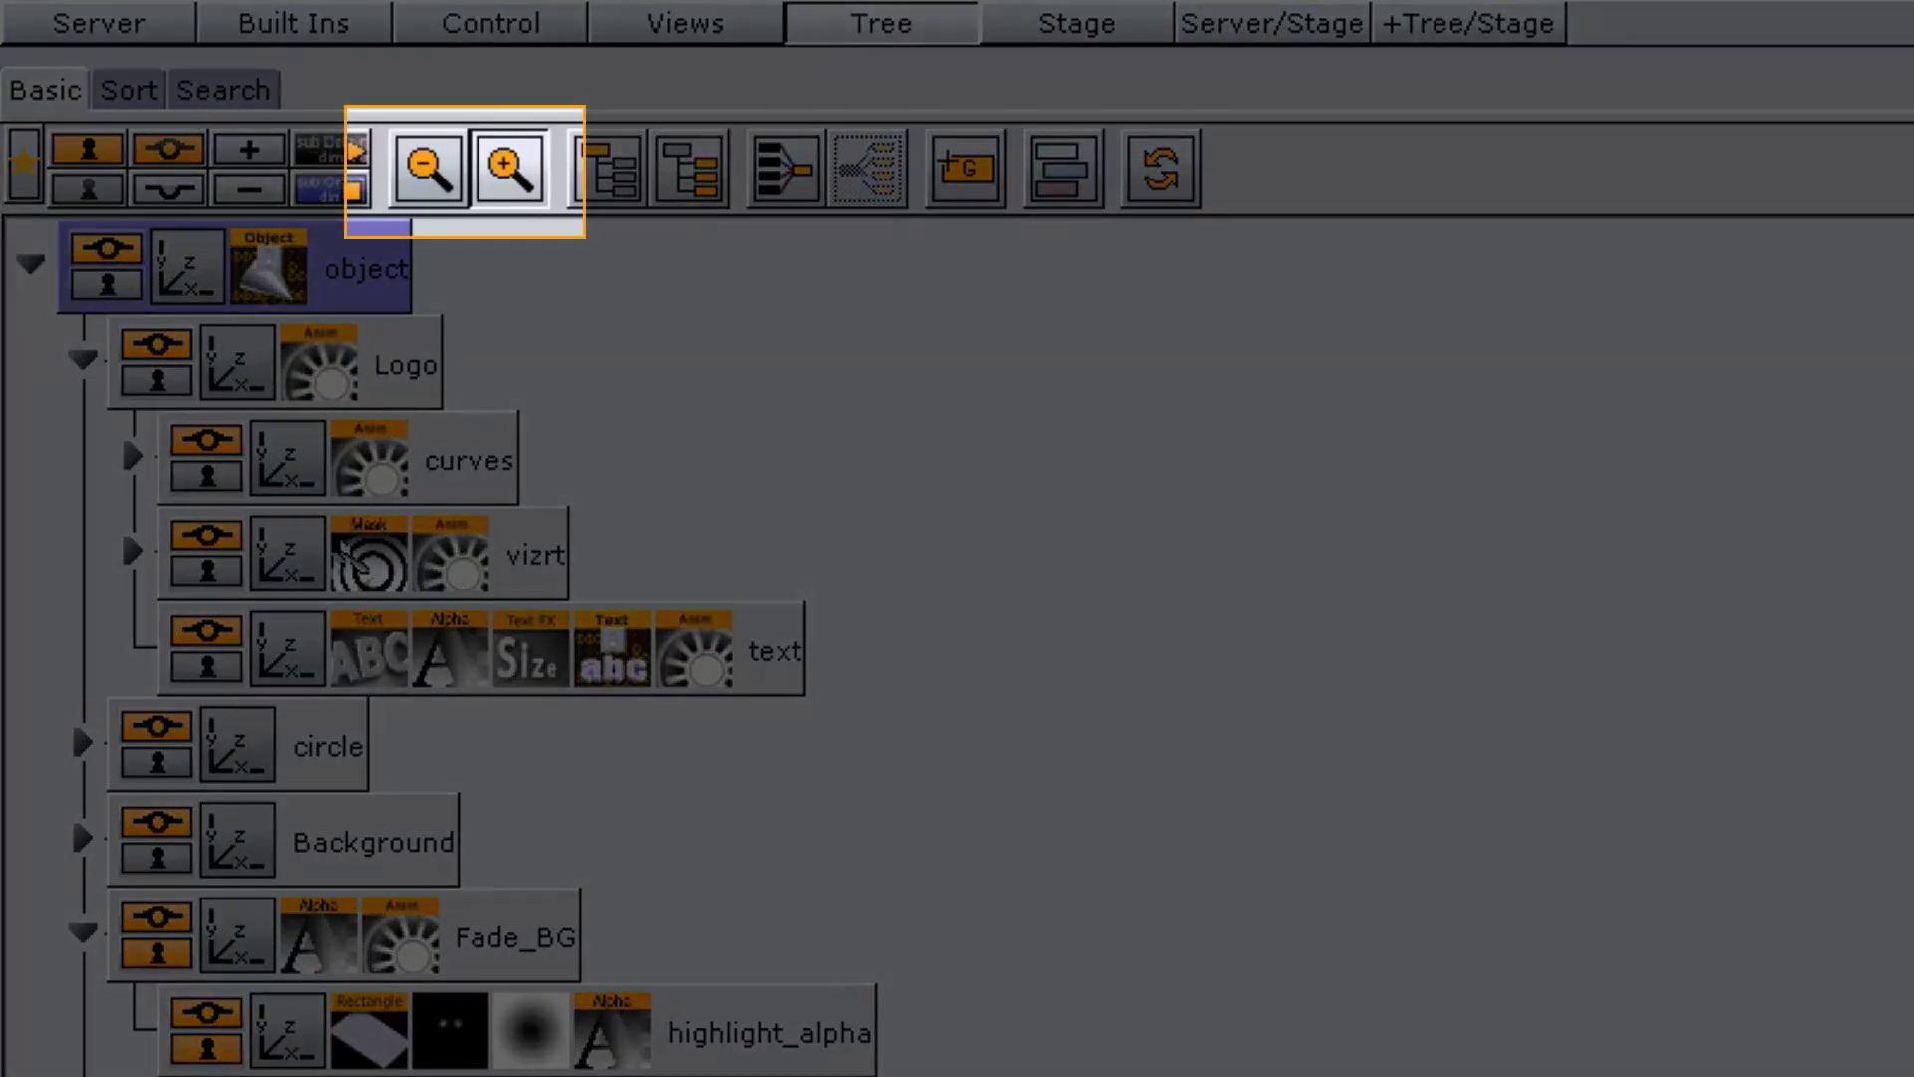
click(423, 161)
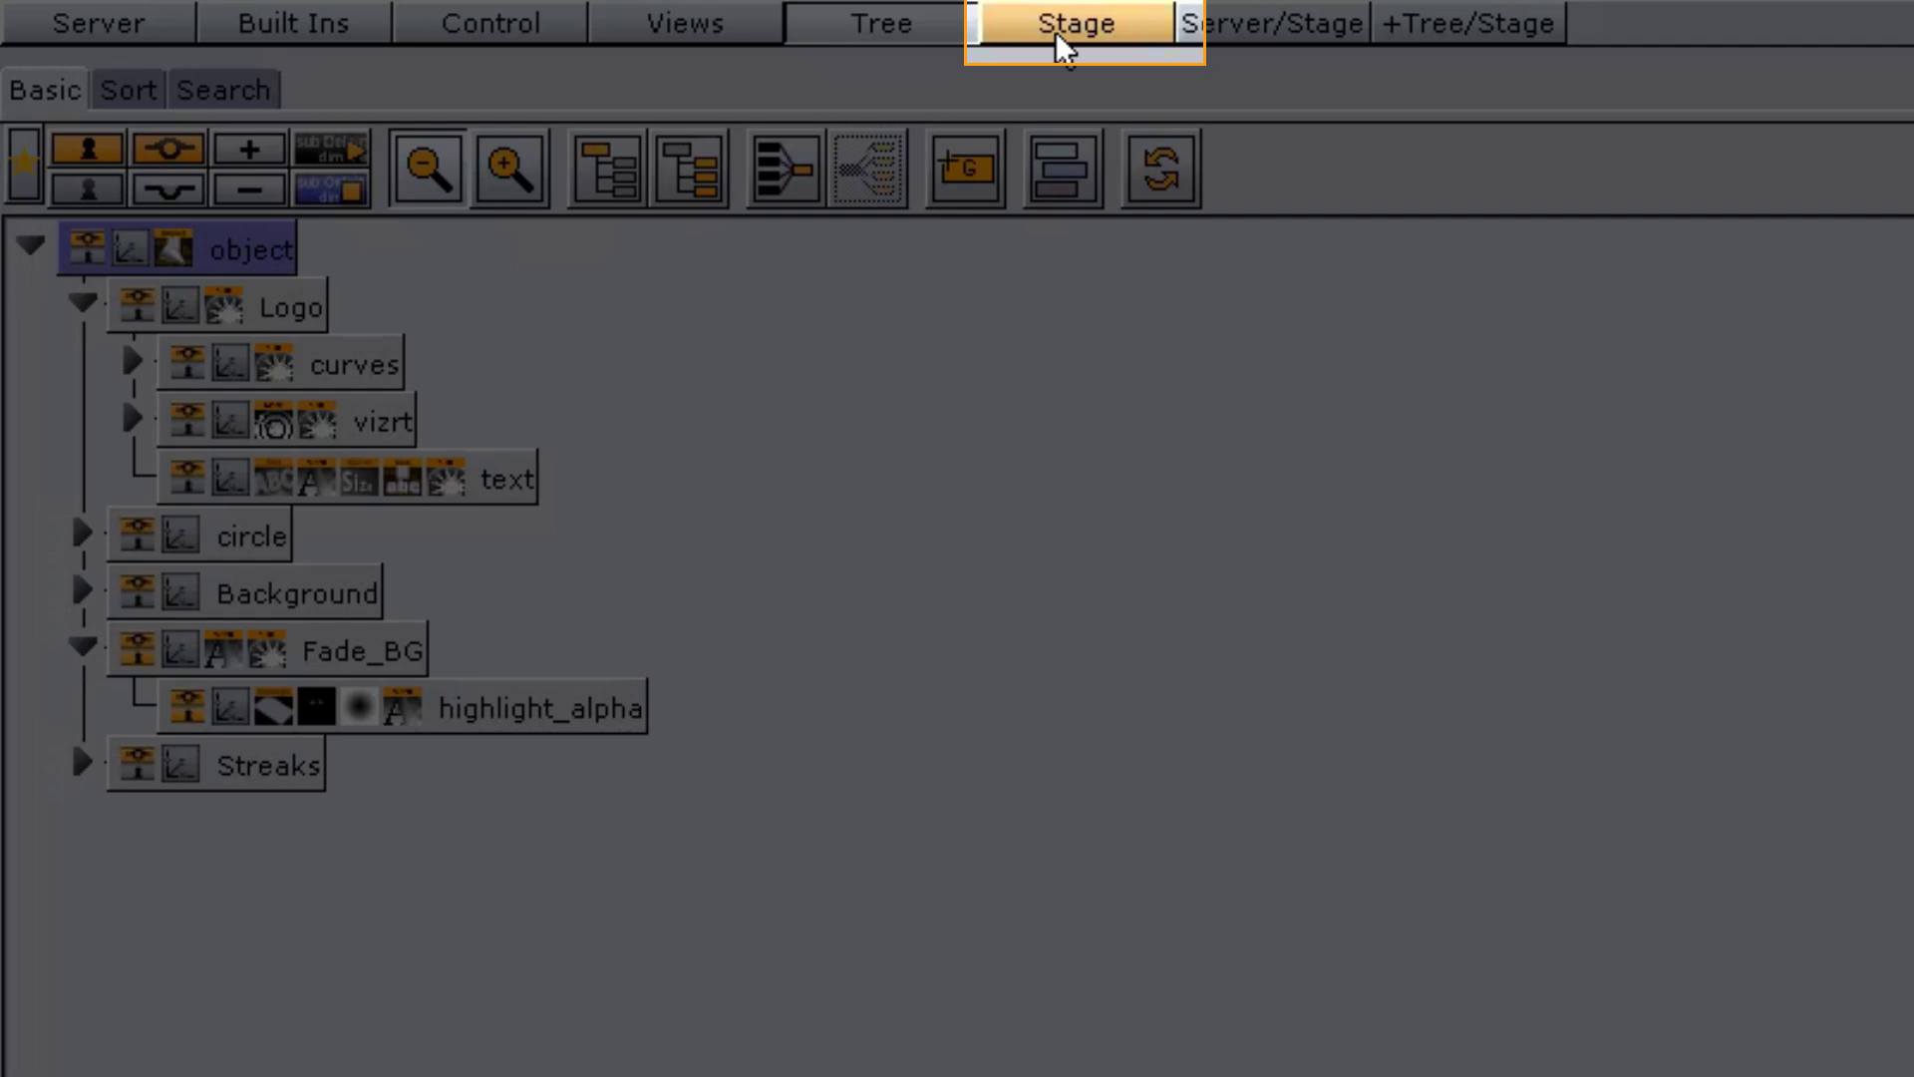
Open the Stage layout showing the dopesheet with text progress and Cylinder_O keyframes.
click(1055, 32)
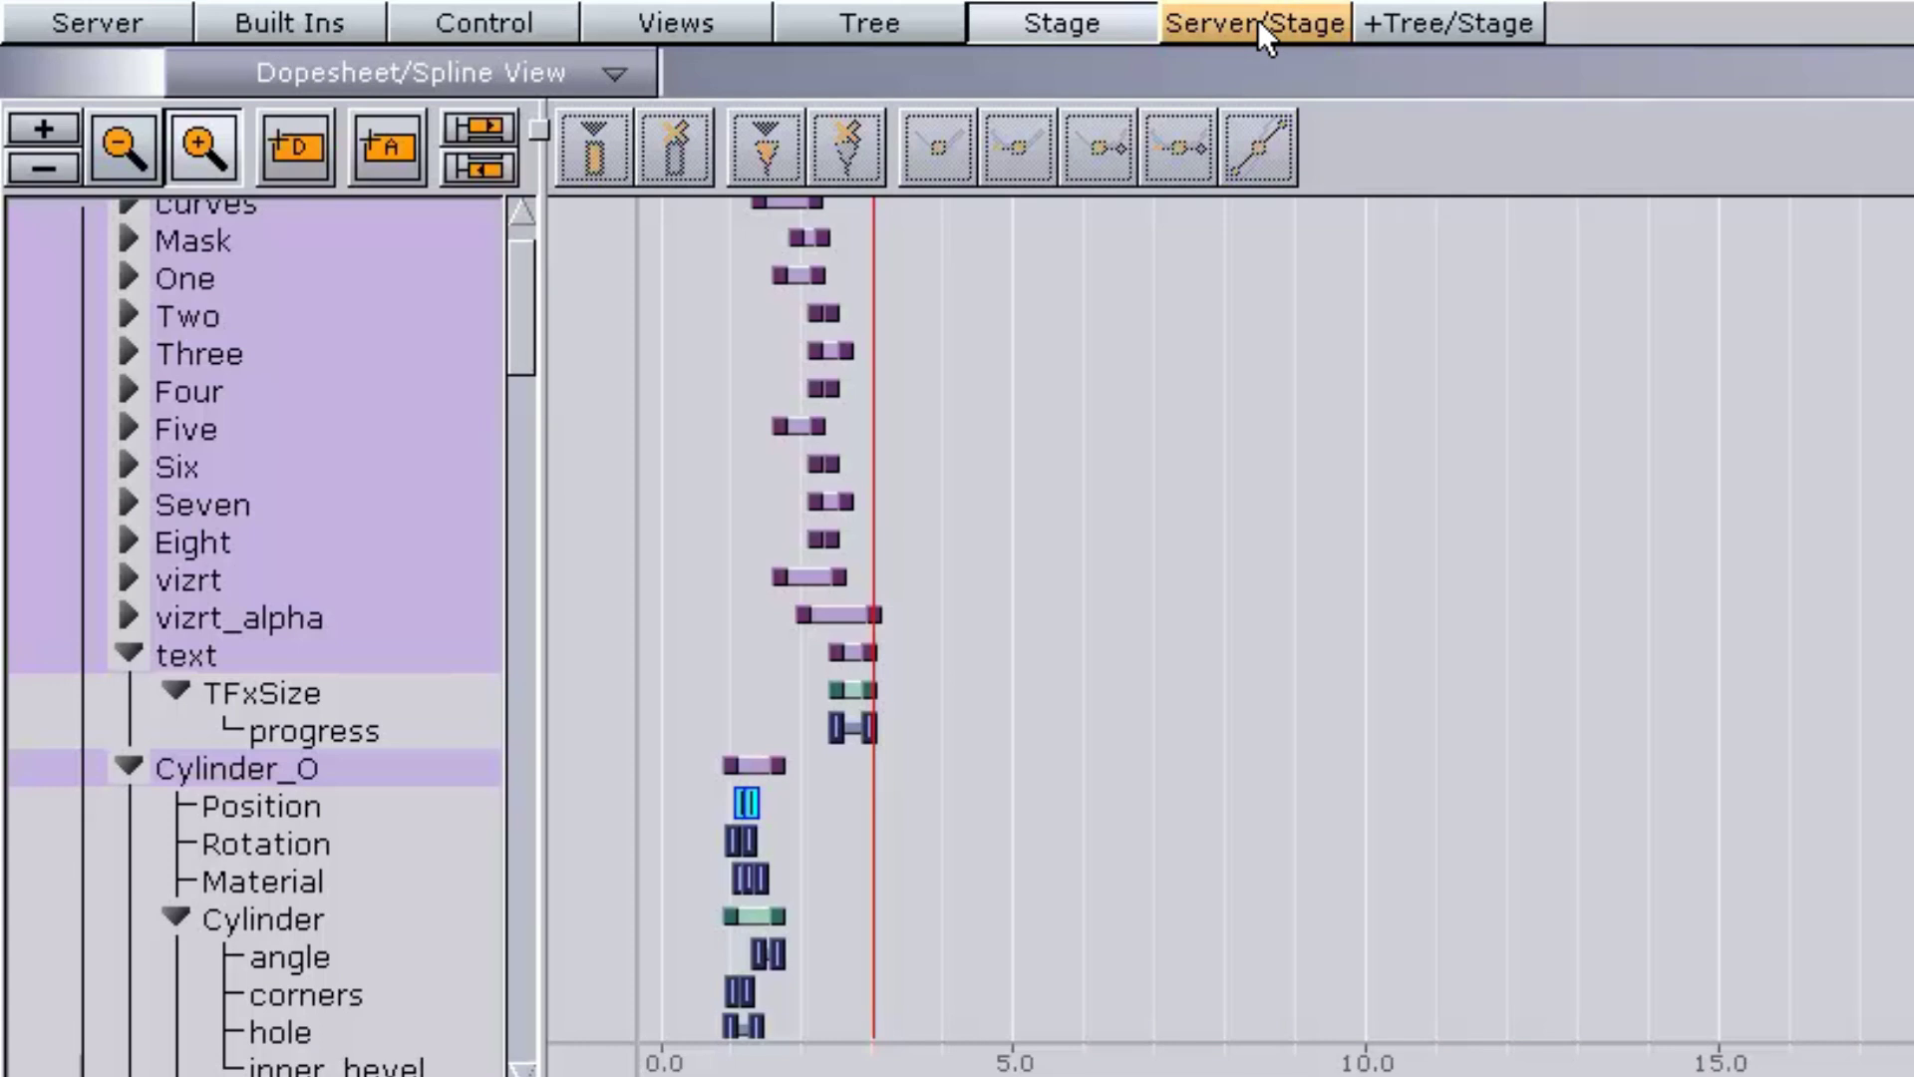
Switch to the Server/Stage layout showing keyframes within the first three seconds.
click(1259, 22)
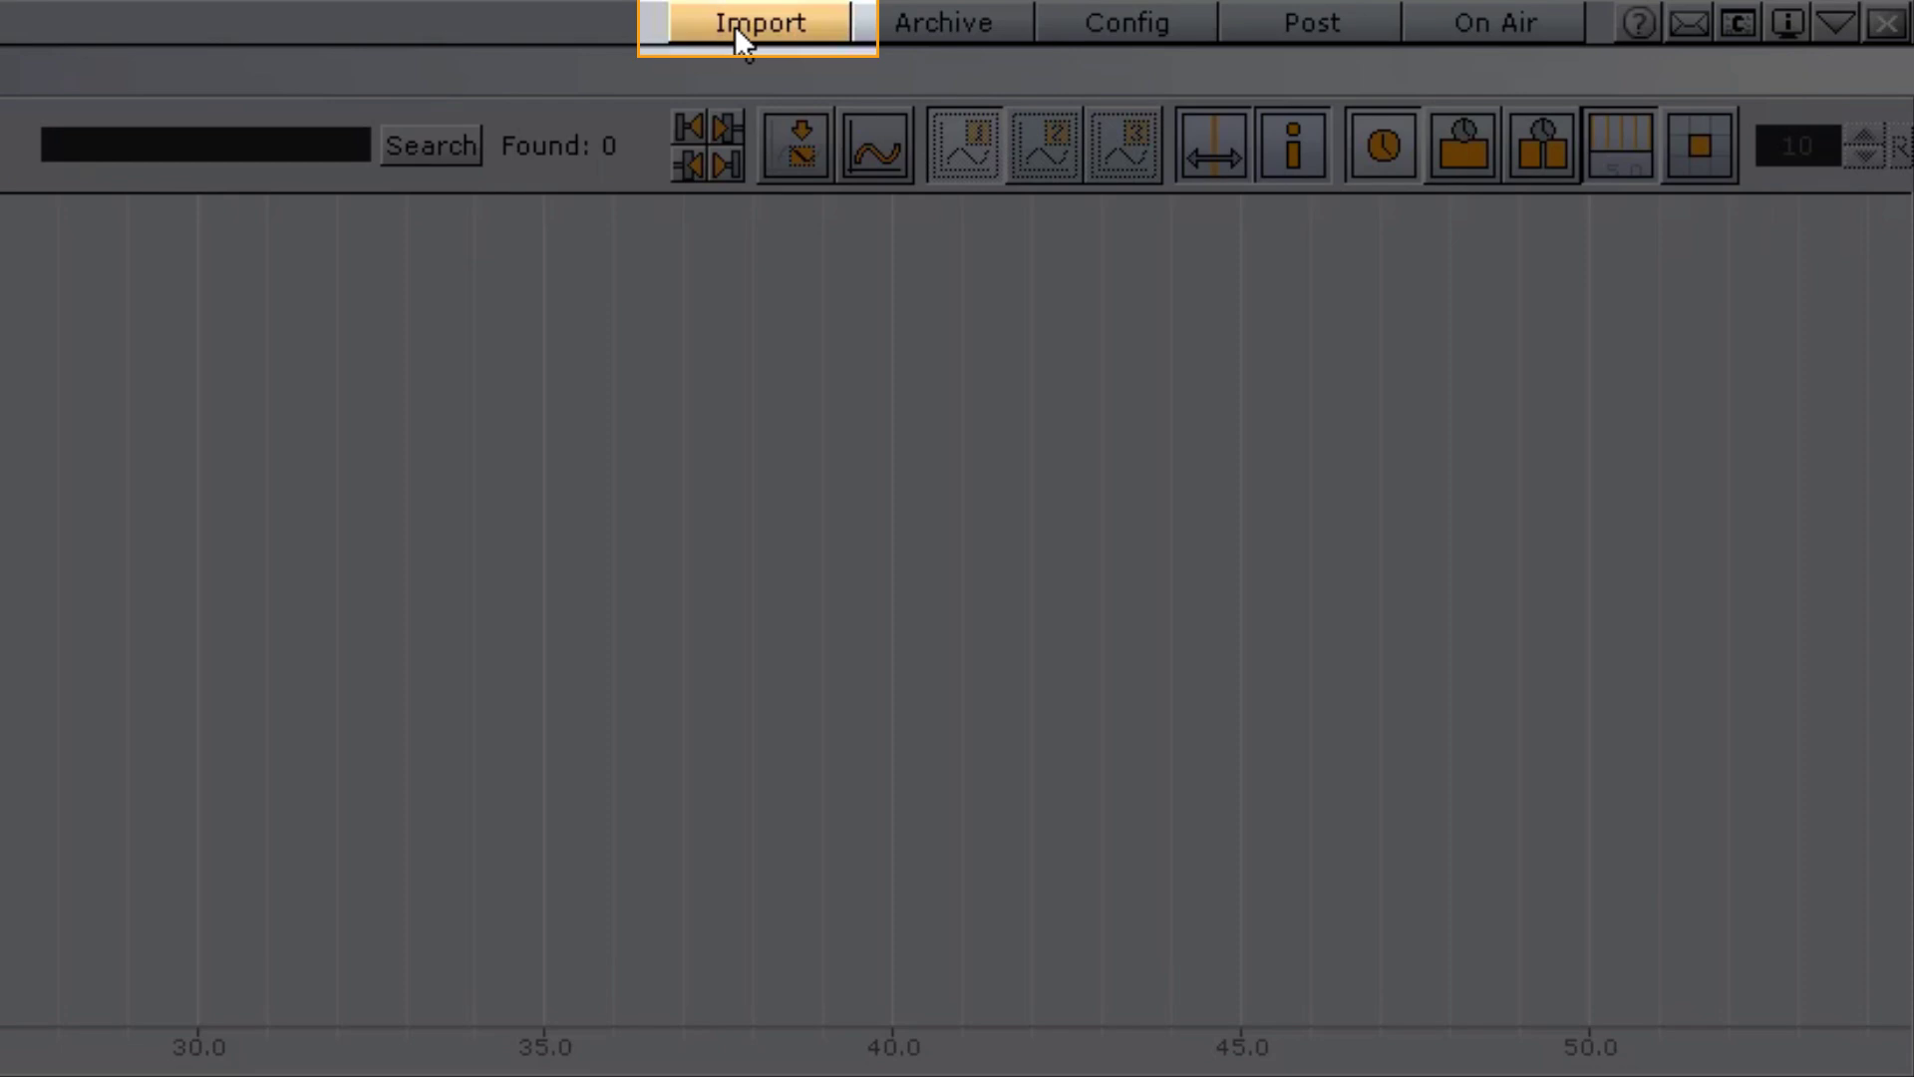
Visit the Import page, then open the Archive page with its File Entry Points.
click(735, 26)
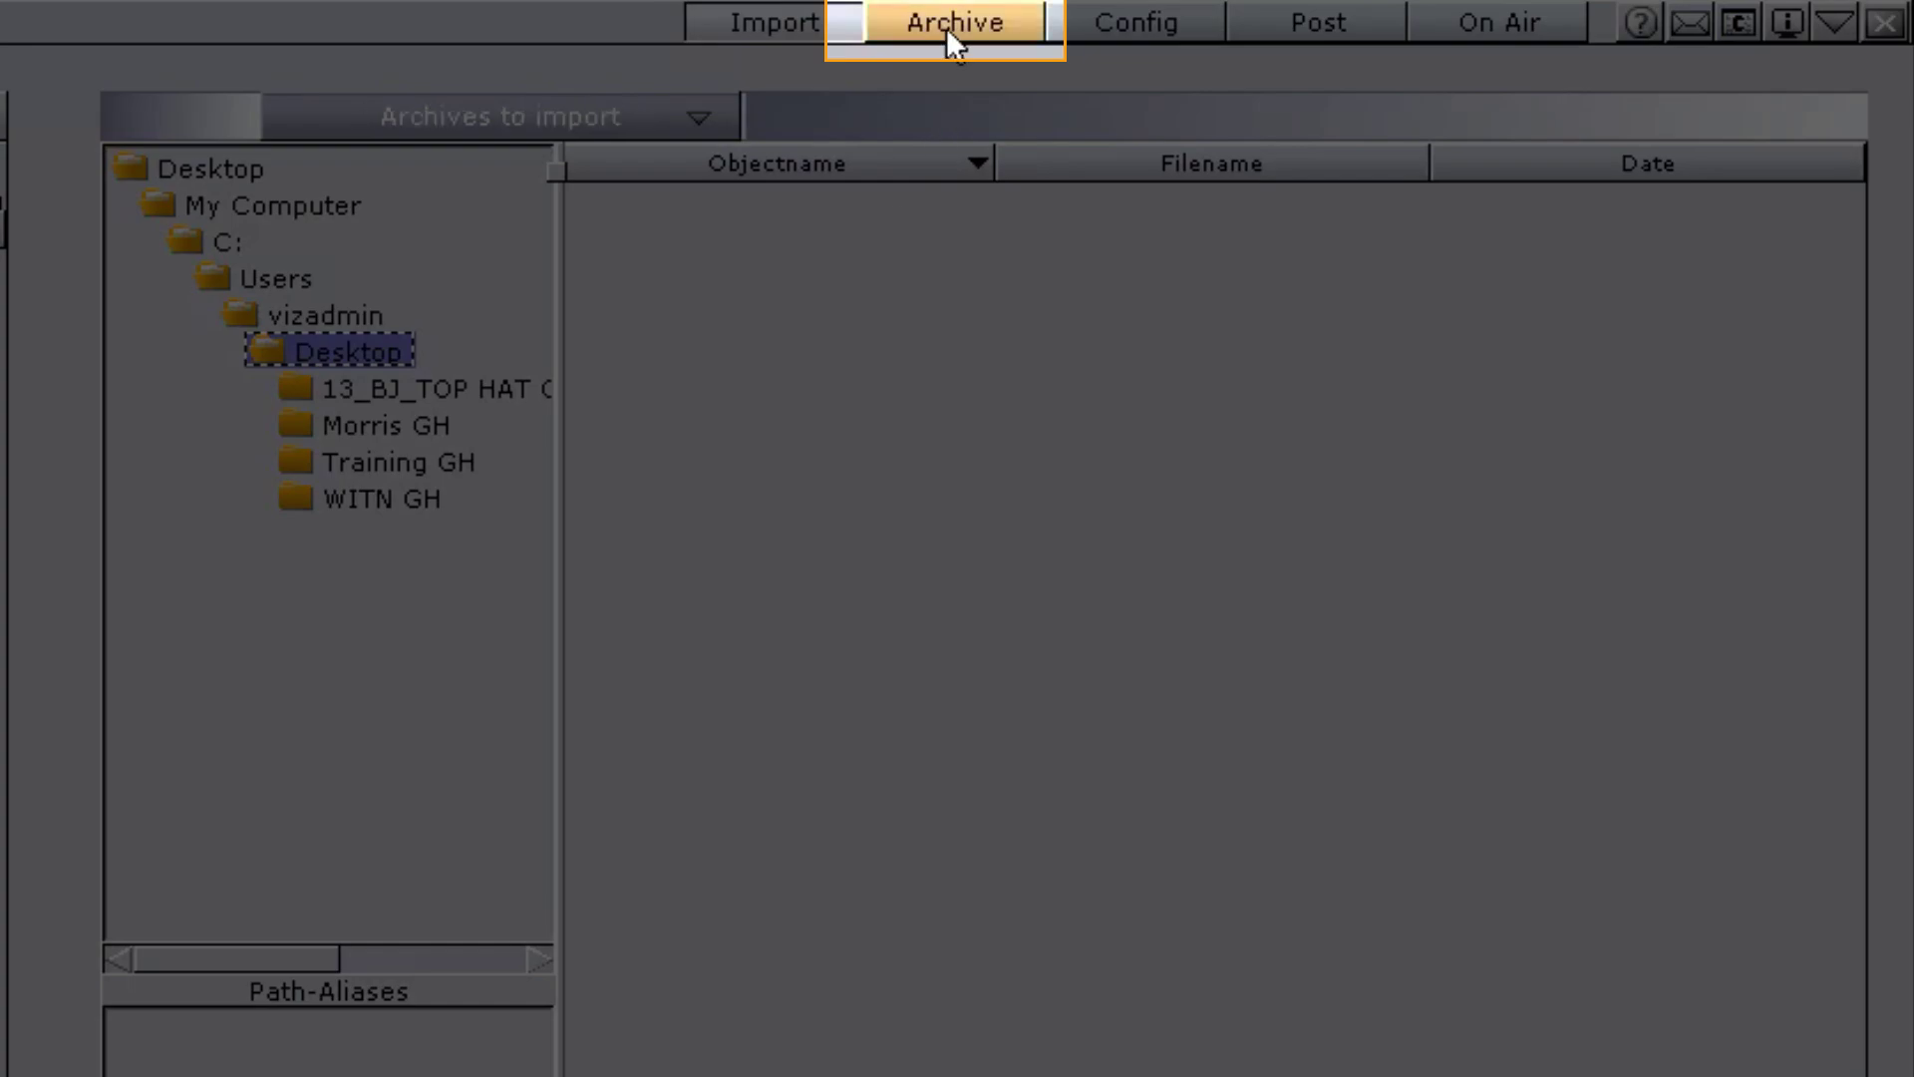
click(949, 30)
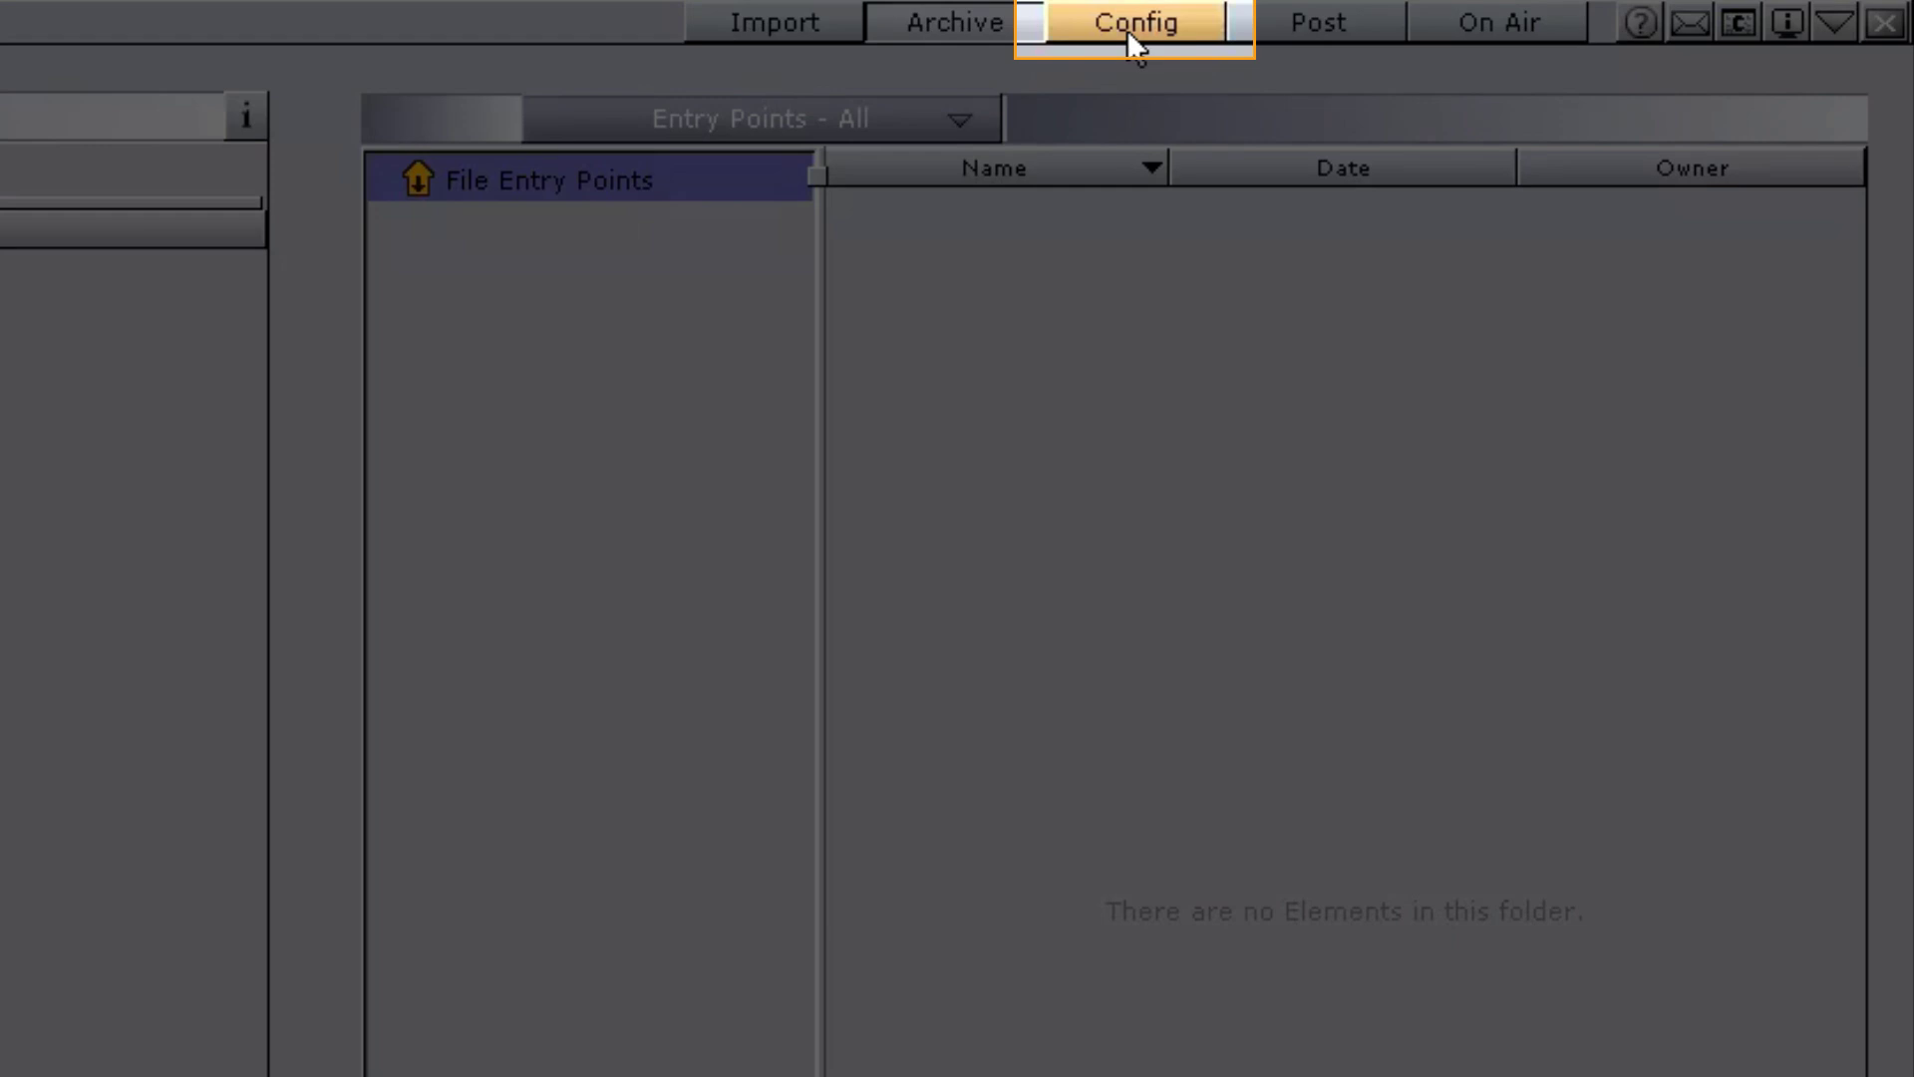
Open the Config page, showing its Path Aliases section.
click(1127, 28)
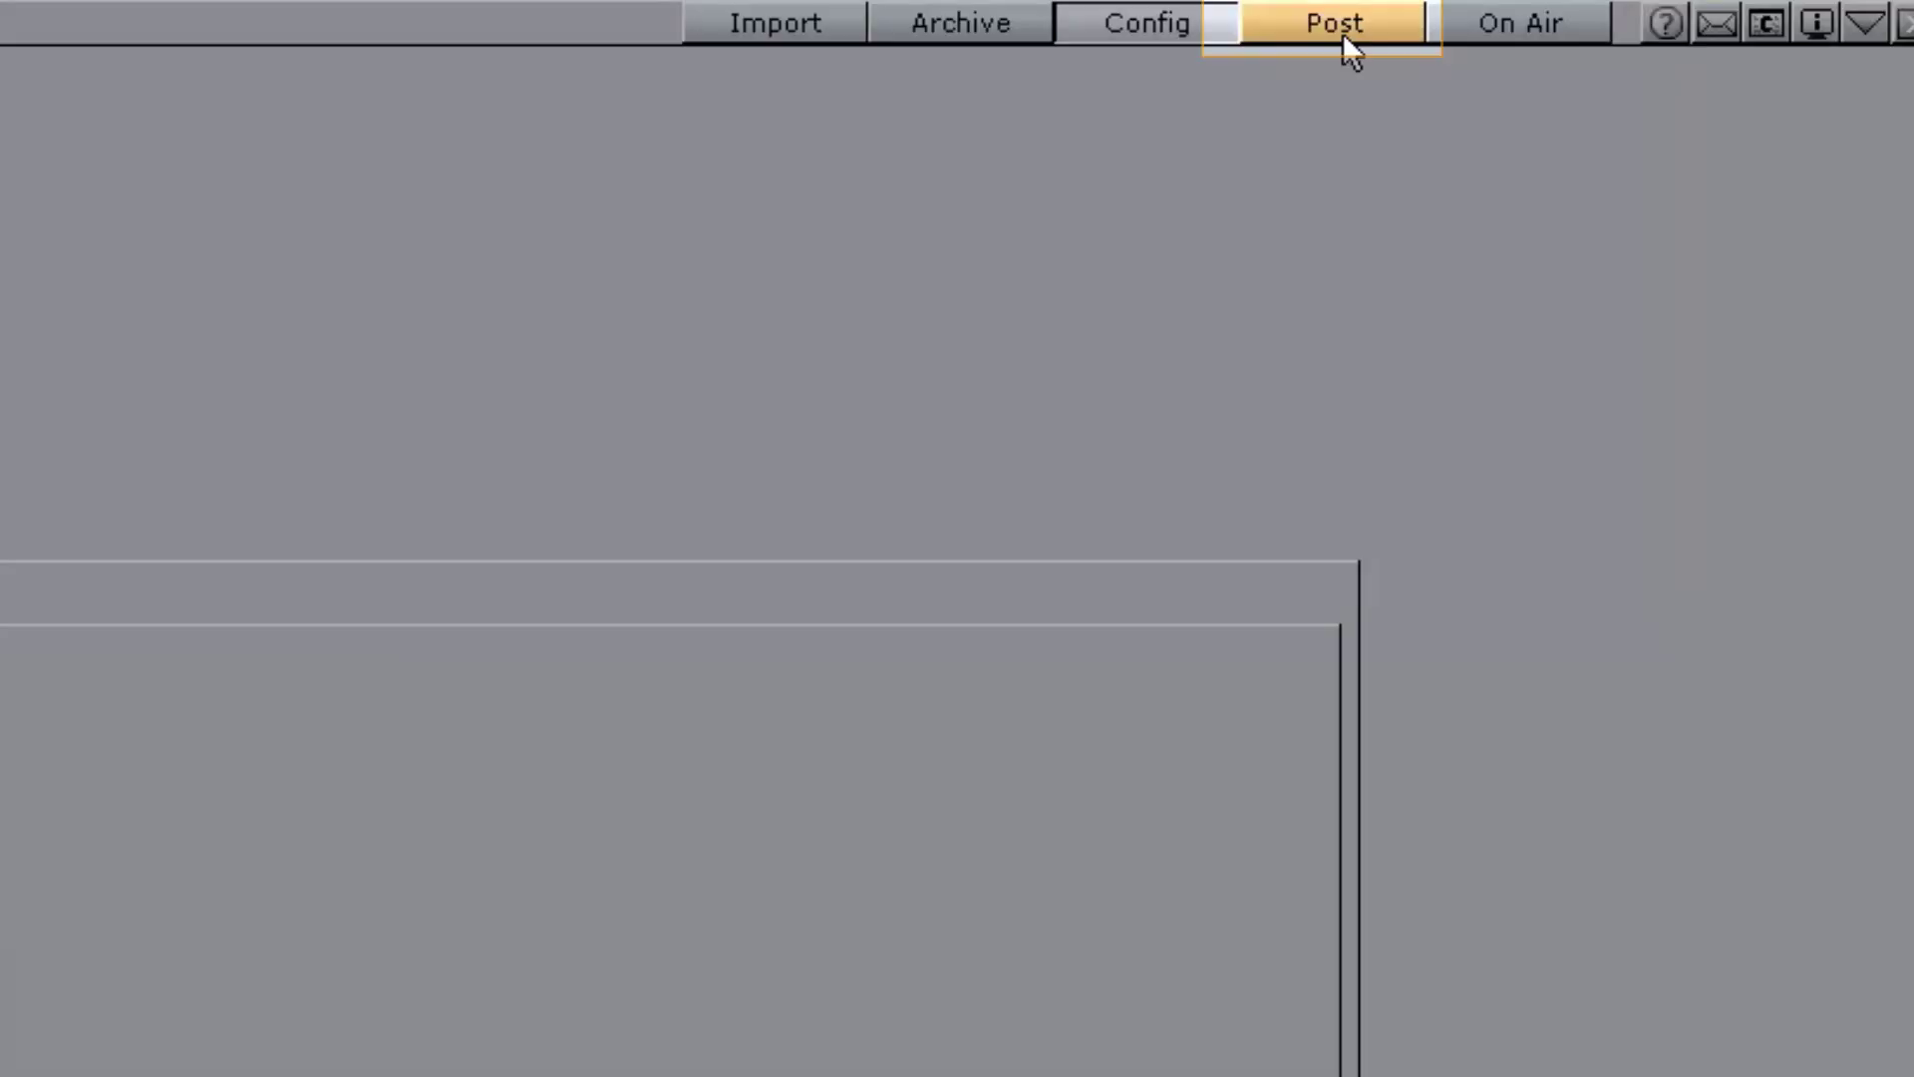
Visit the Post rendering page, then switch to On Air to view version 3.6.0.30228's licences.
click(1341, 37)
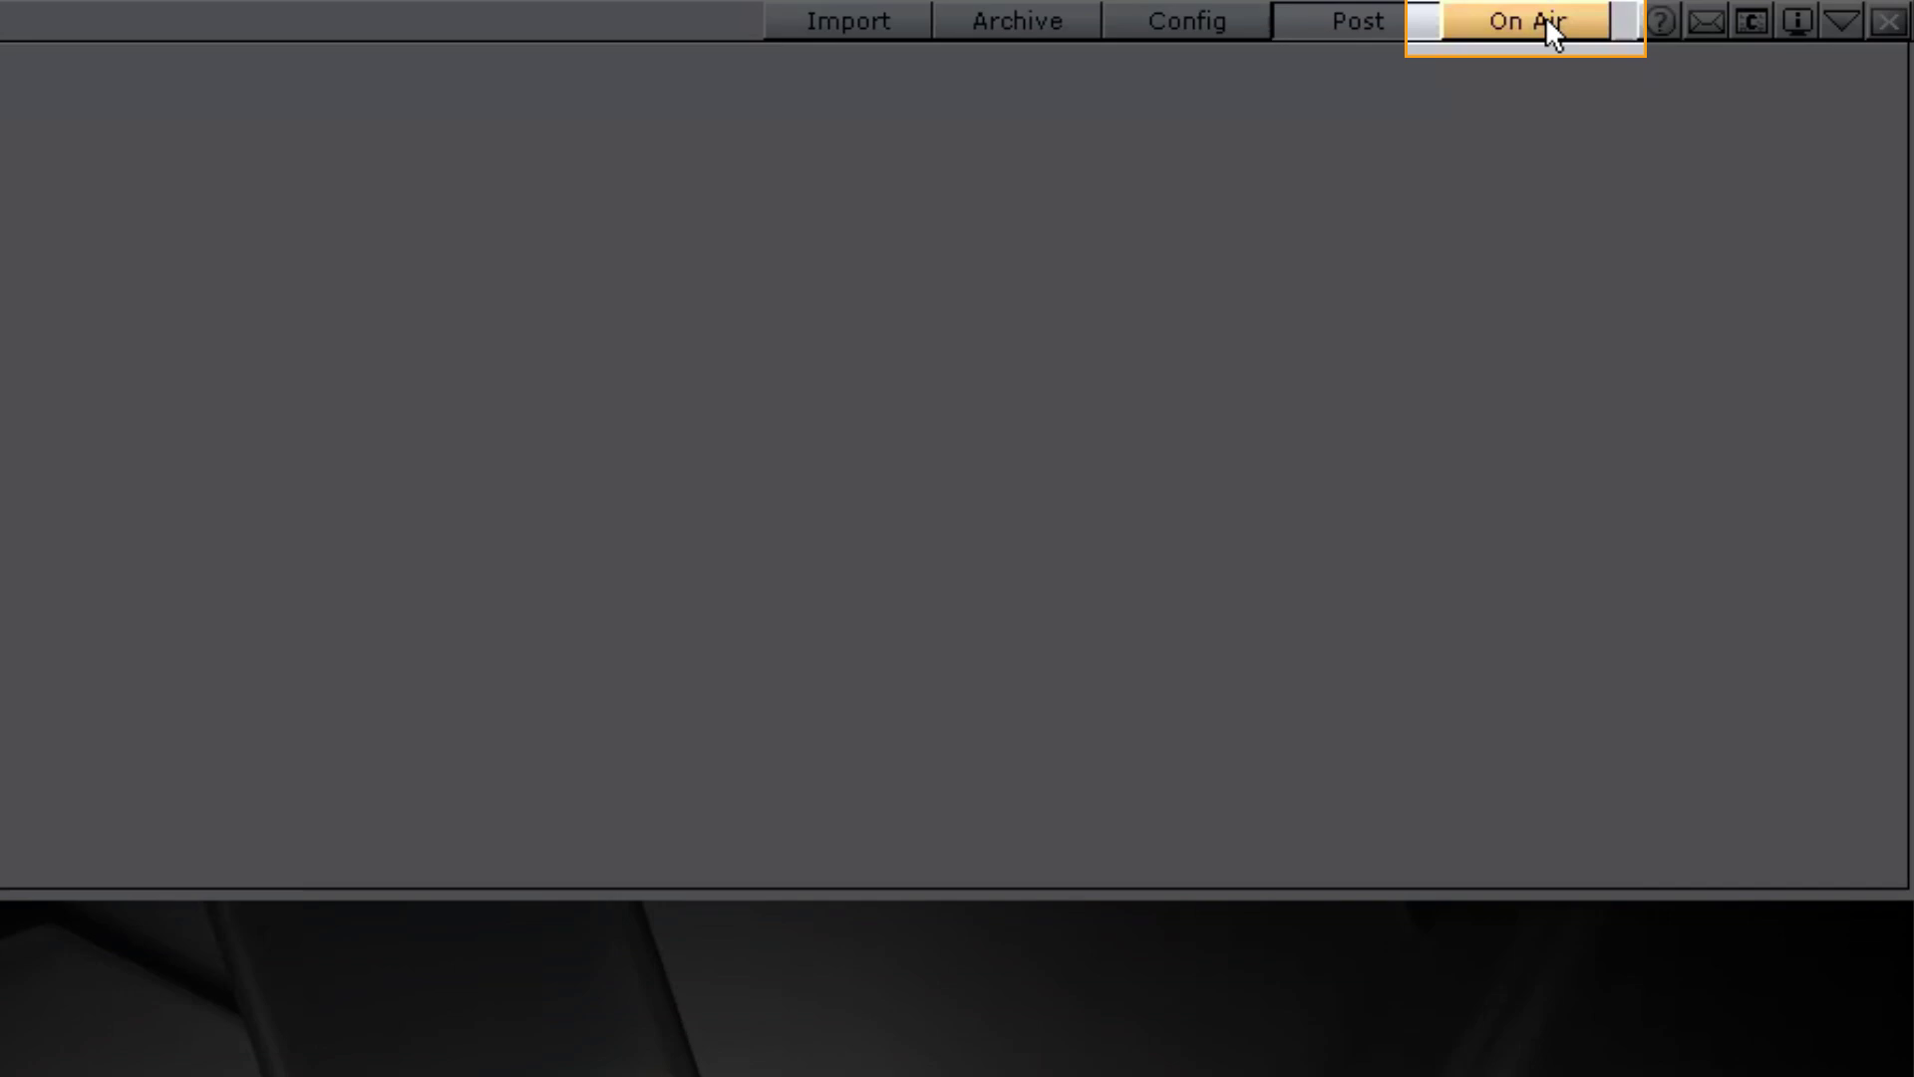
click(1545, 18)
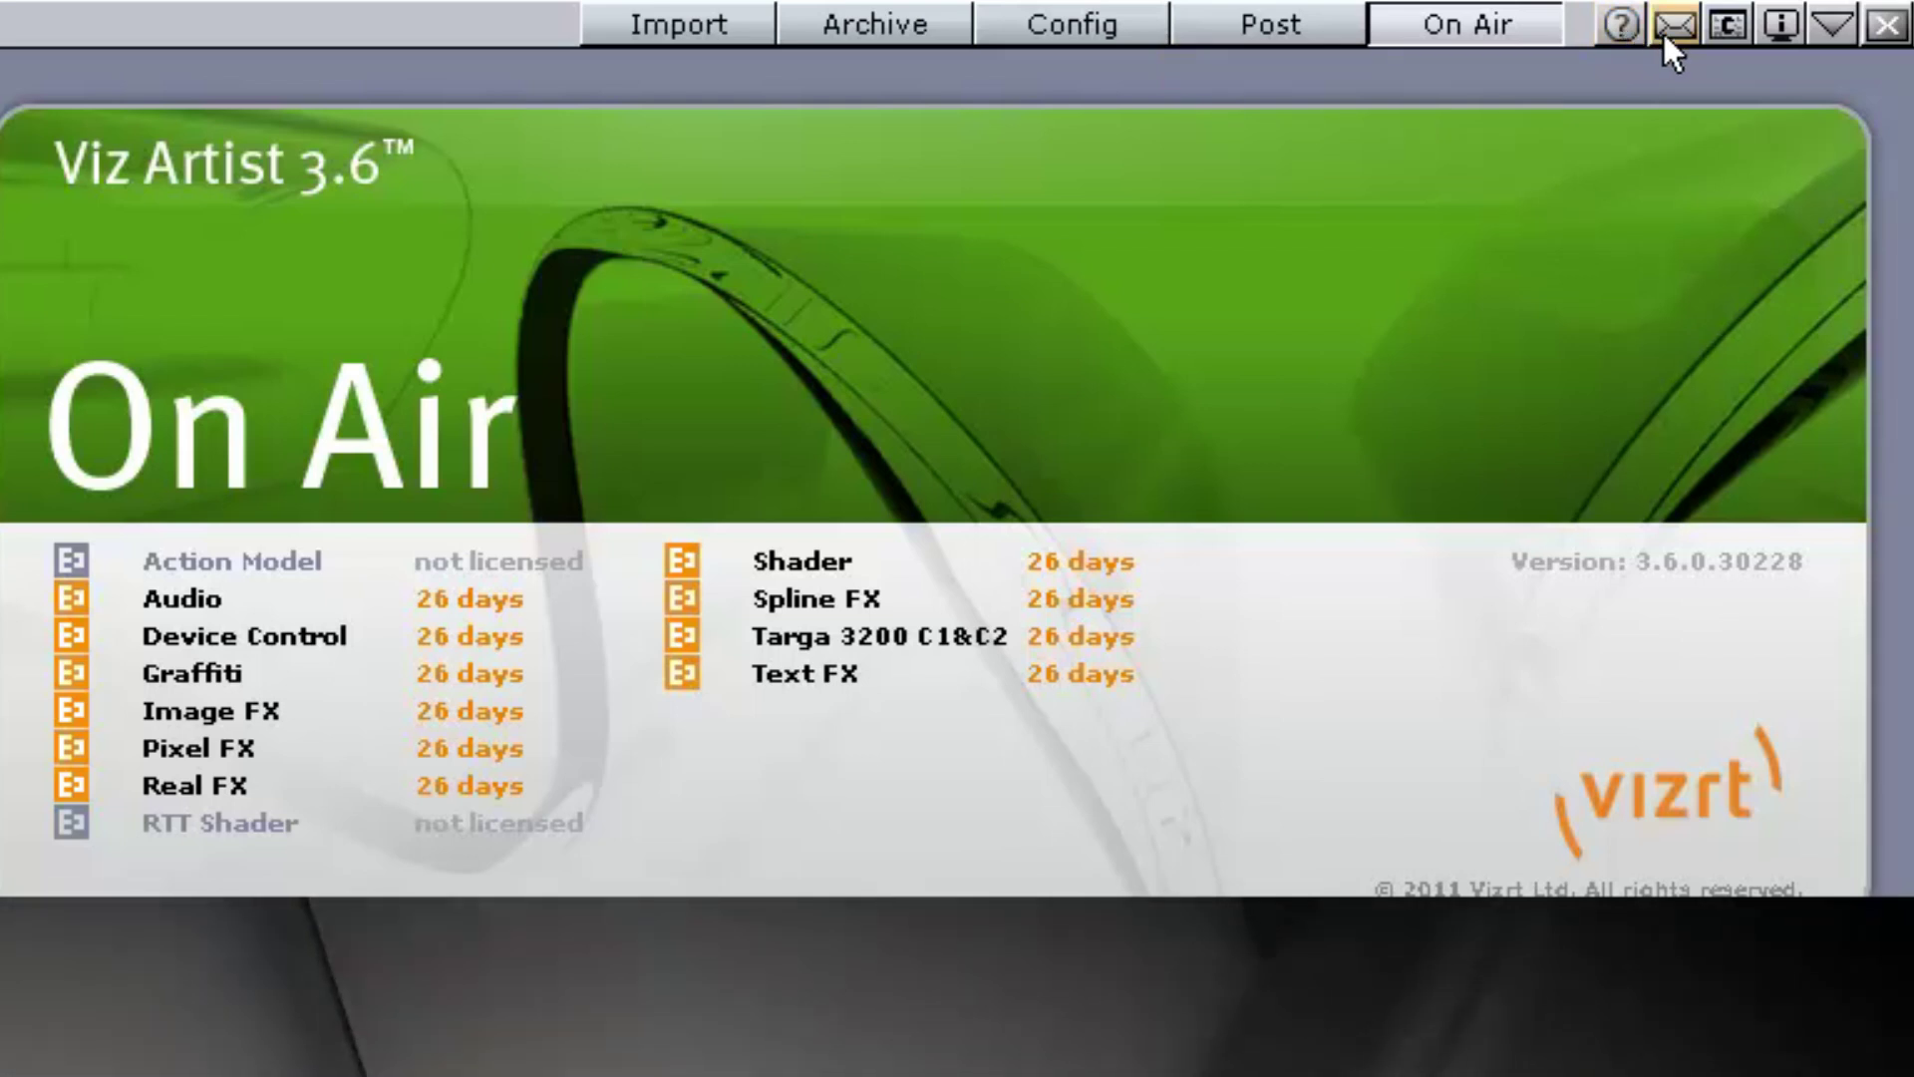
click(1667, 27)
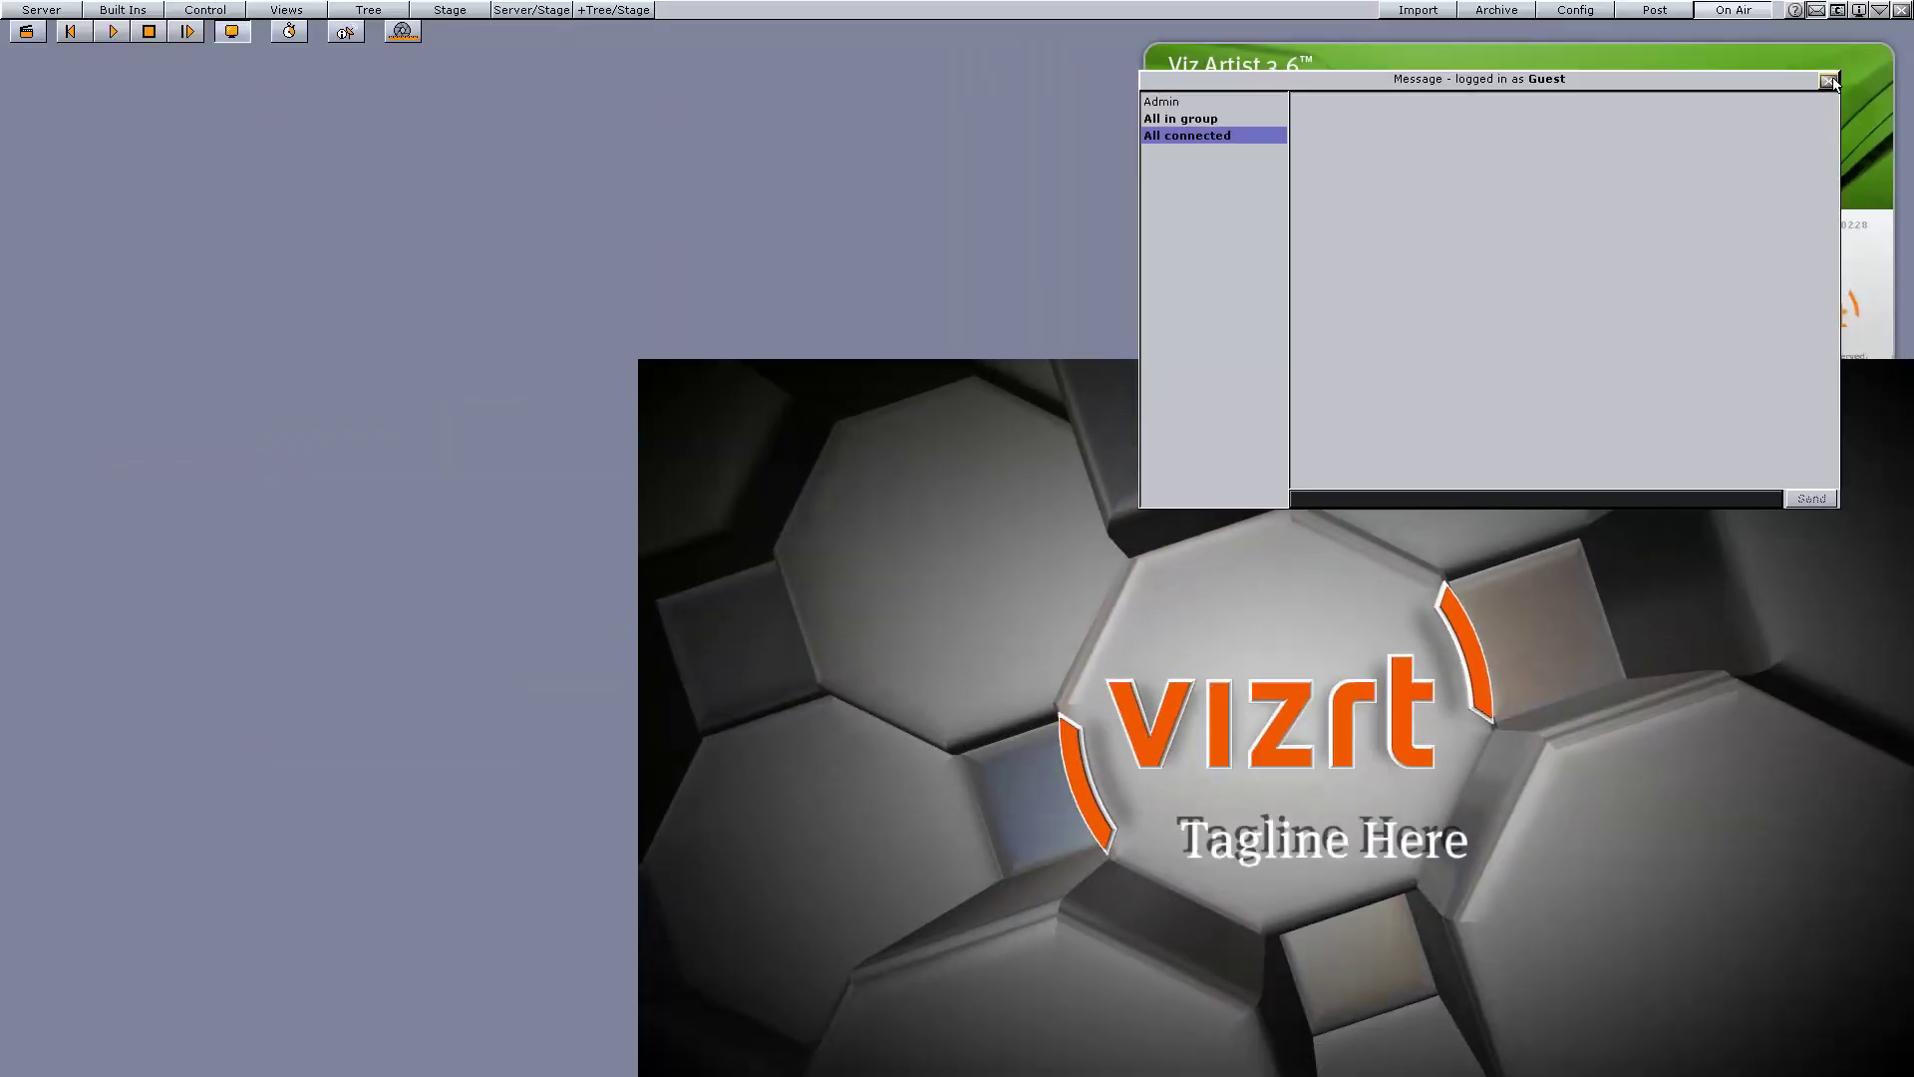
click(1790, 28)
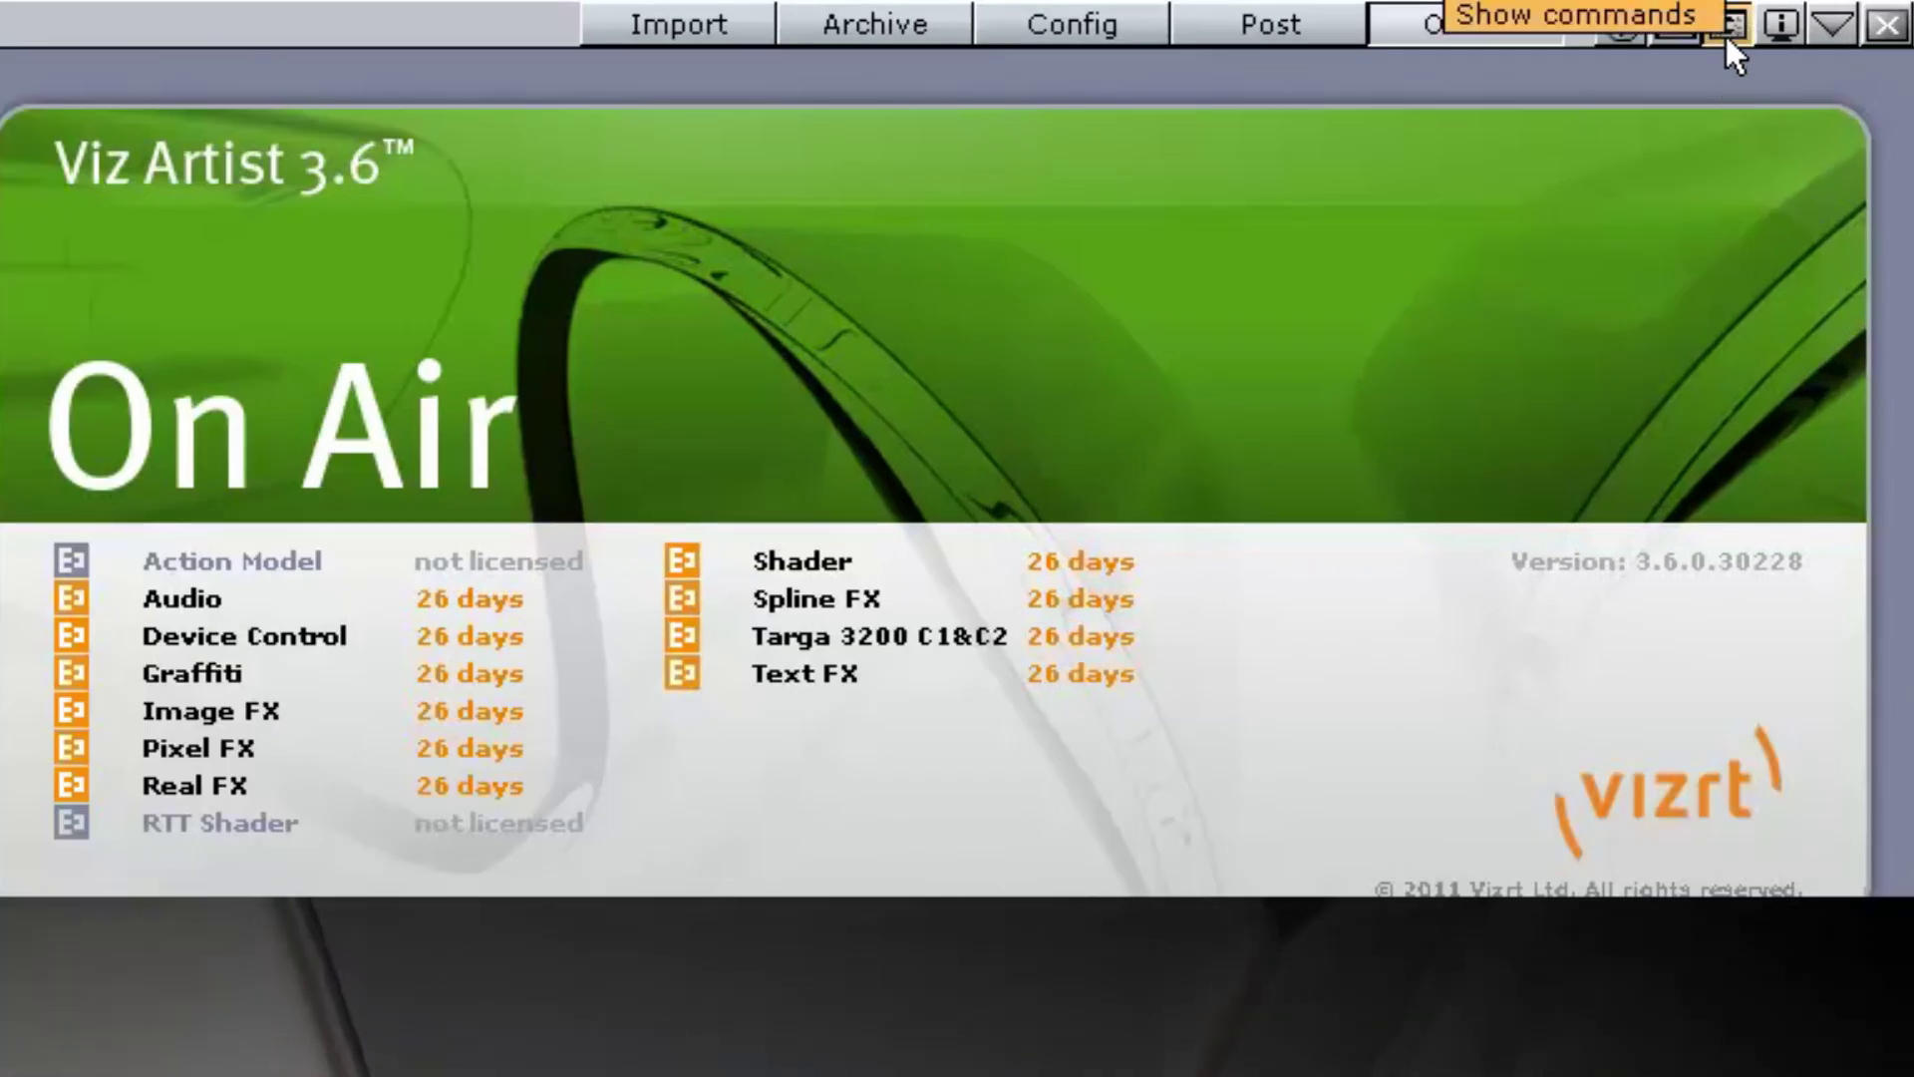
click(1744, 22)
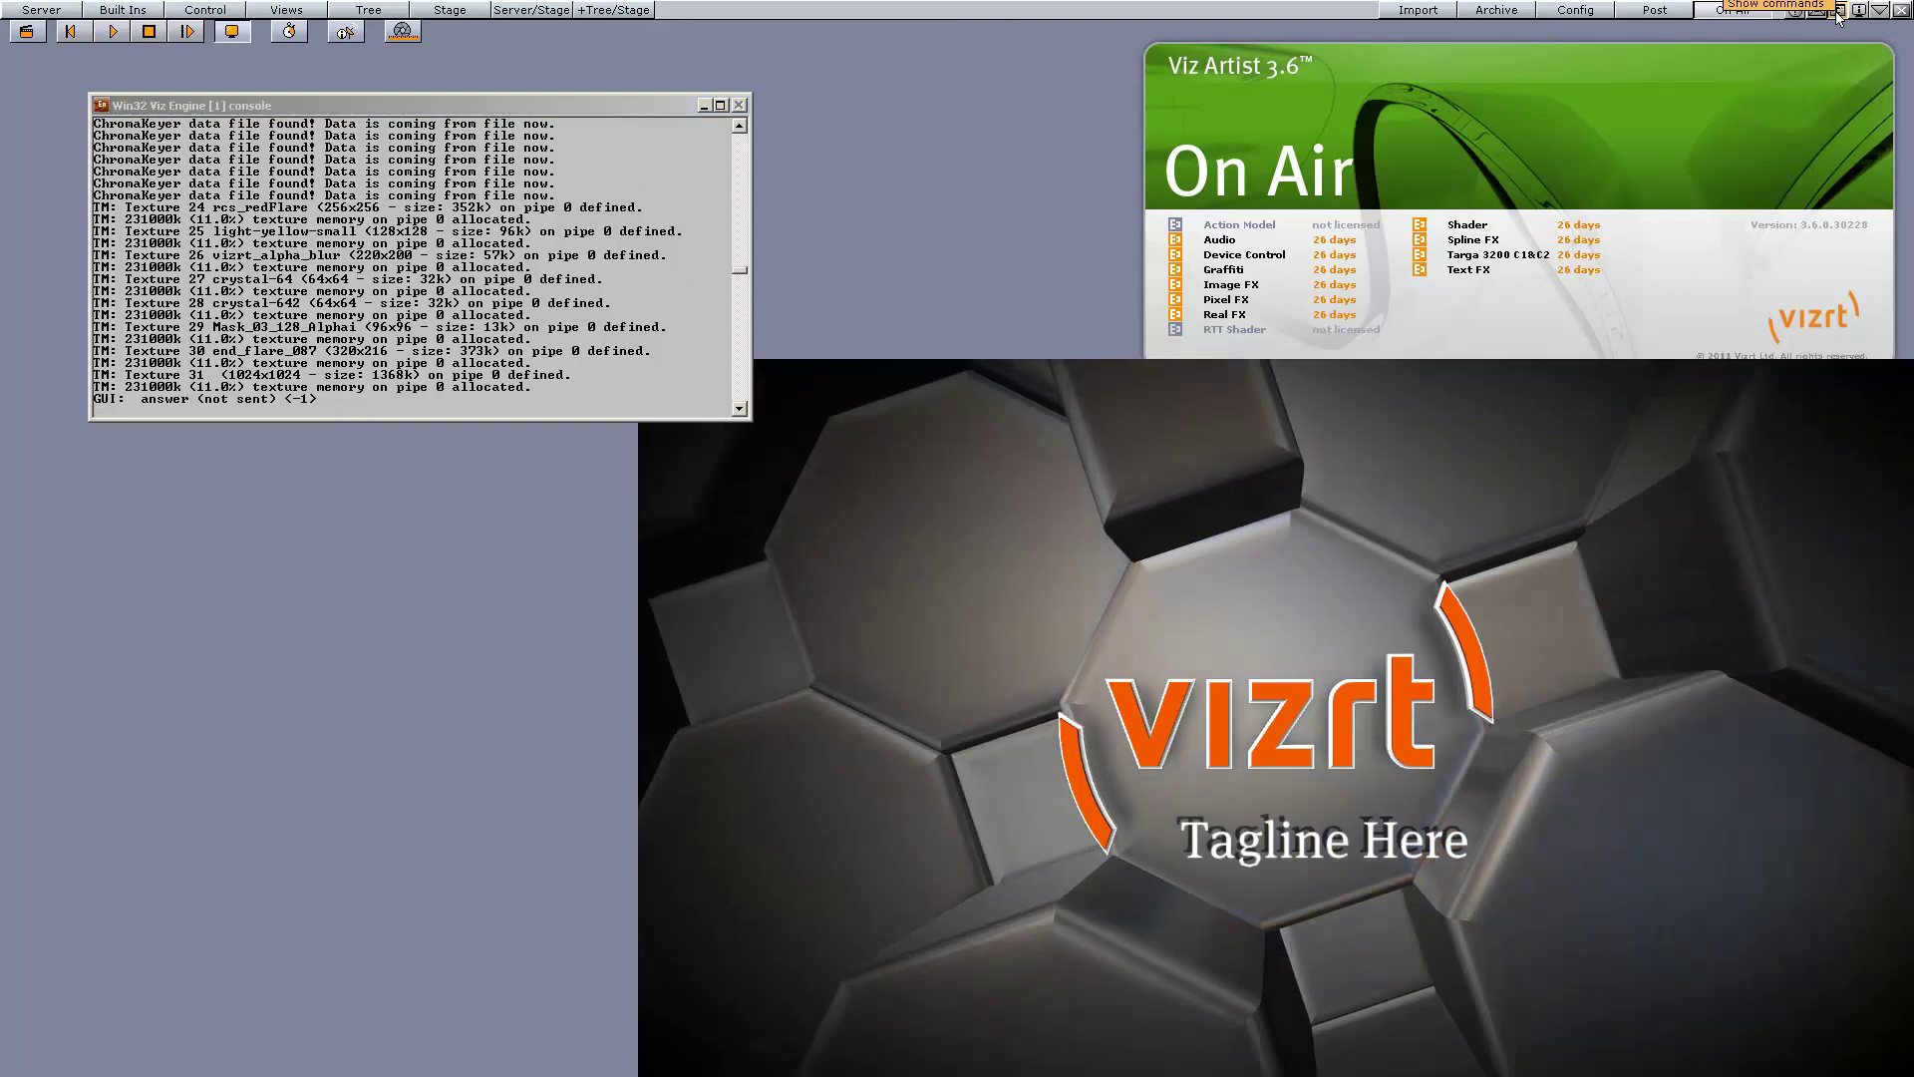
click(1838, 12)
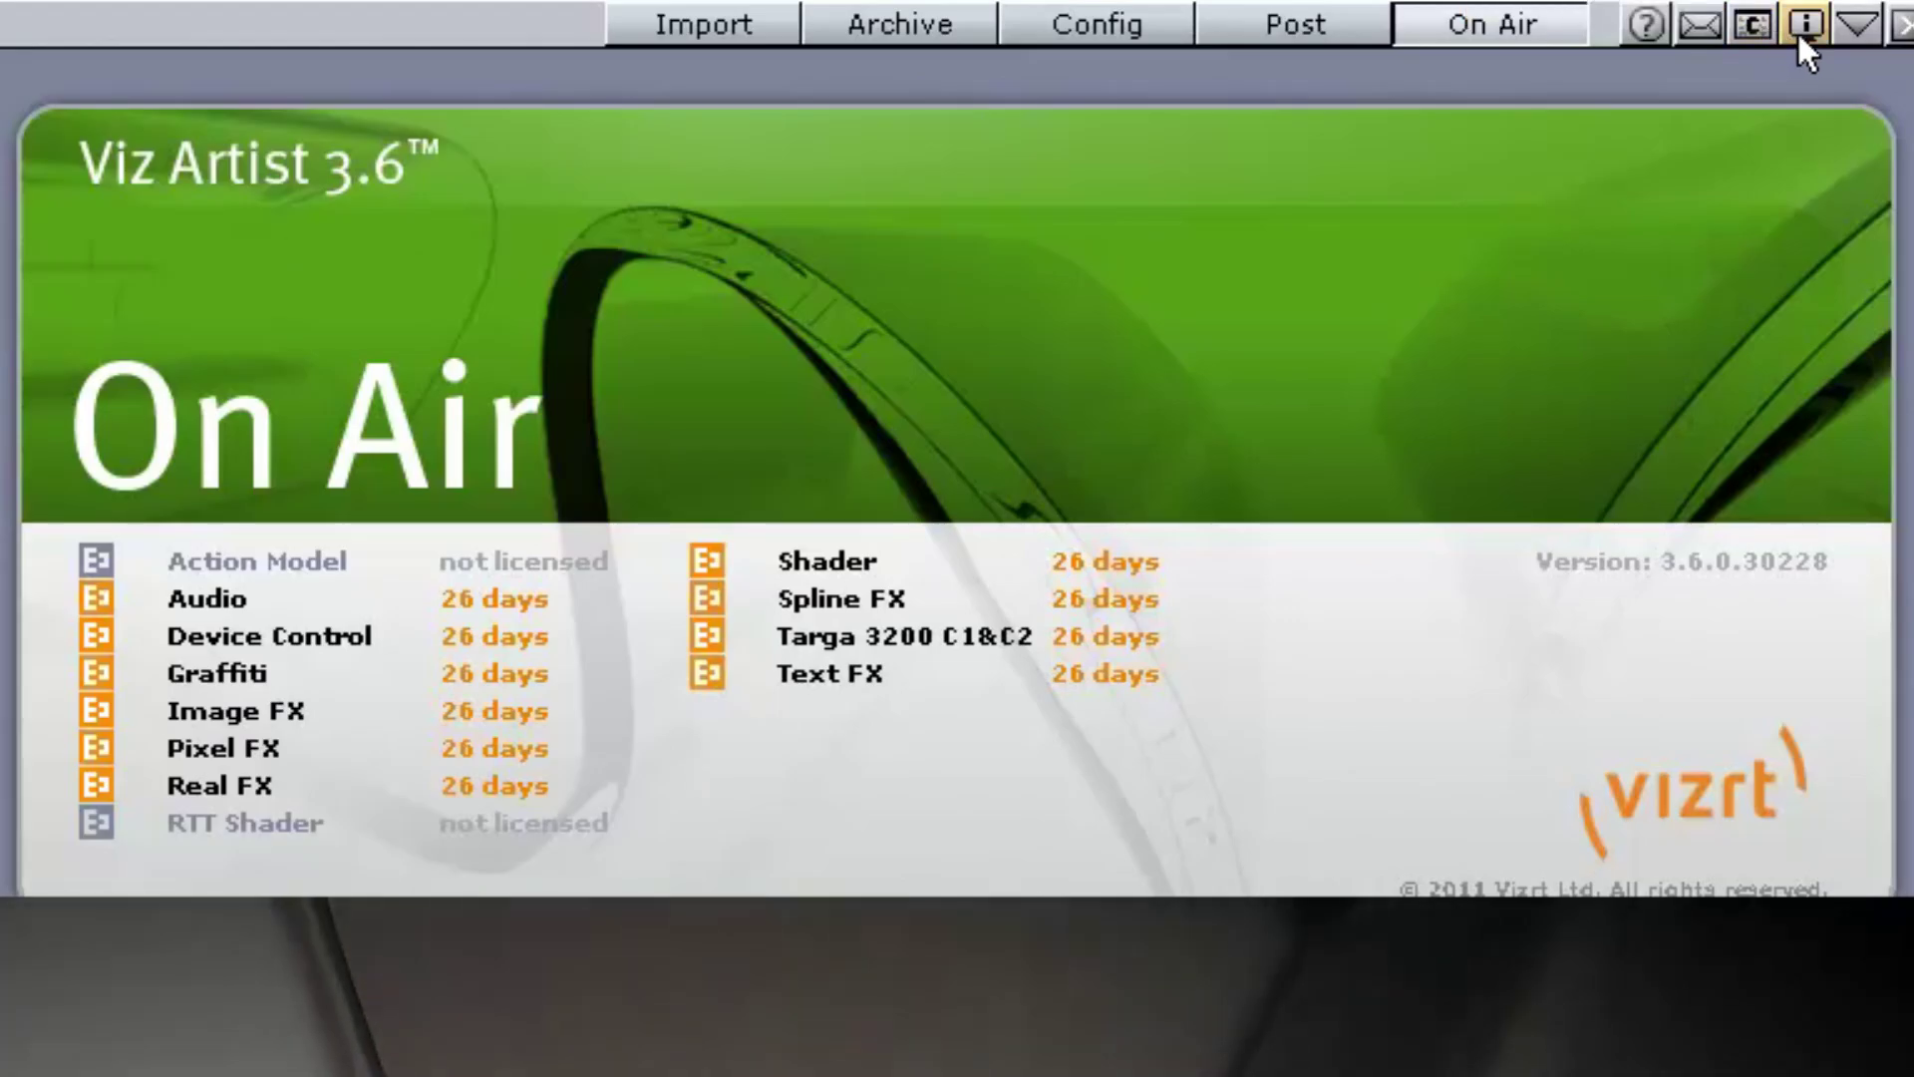
click(1800, 29)
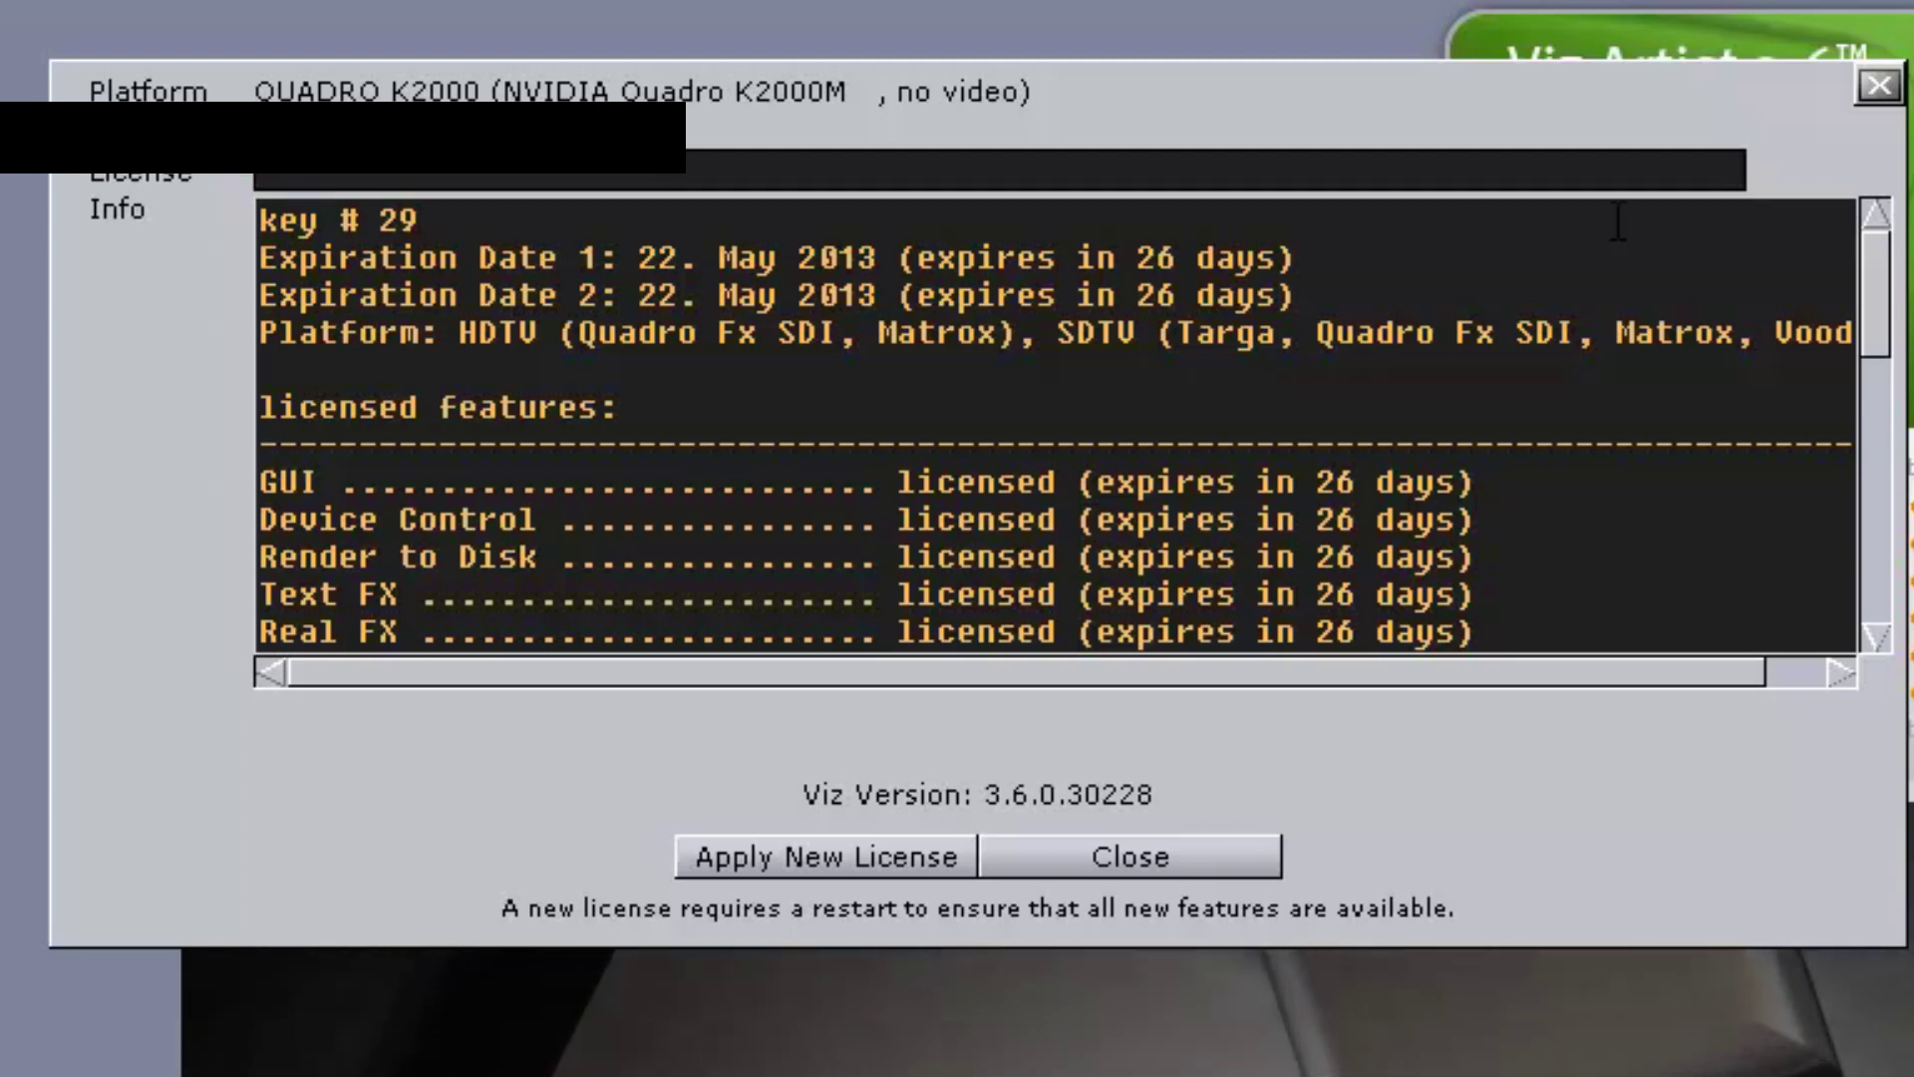
drag(1658, 137, 1844, 319)
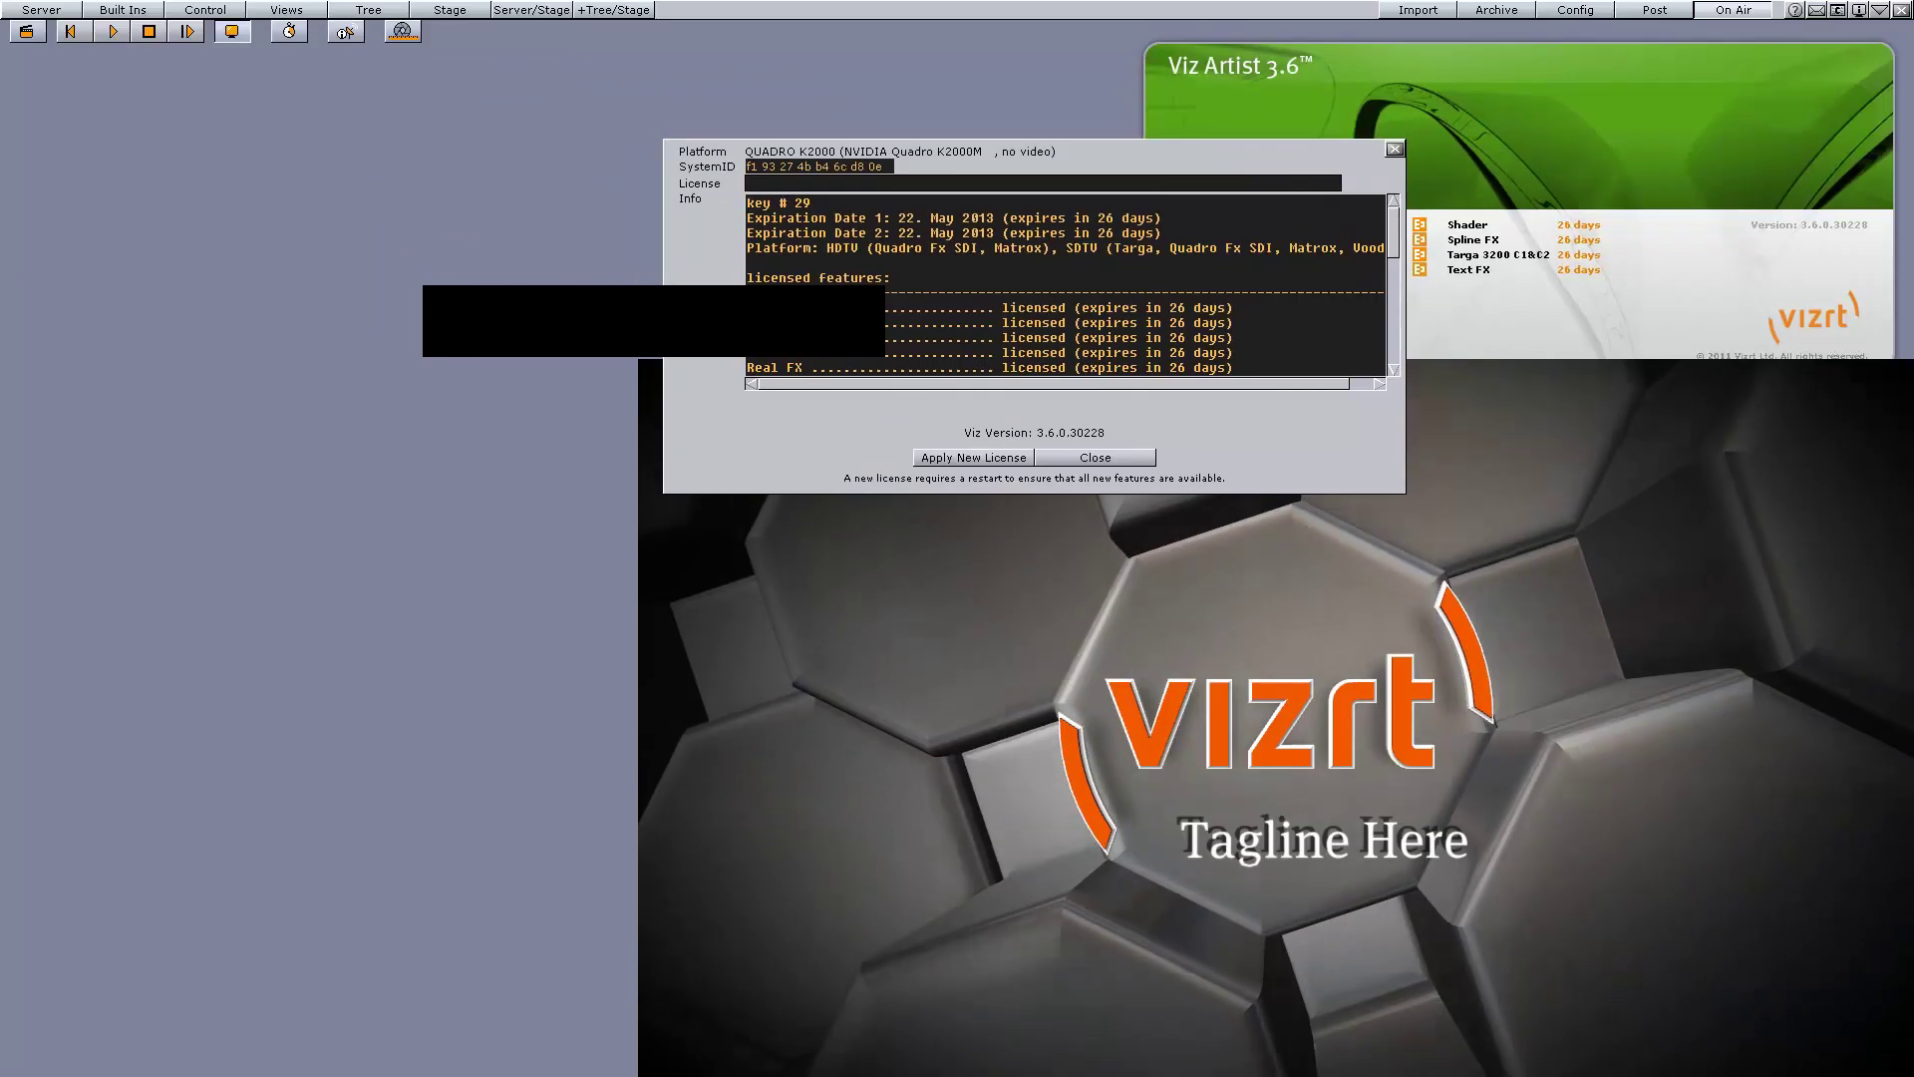
click(1394, 150)
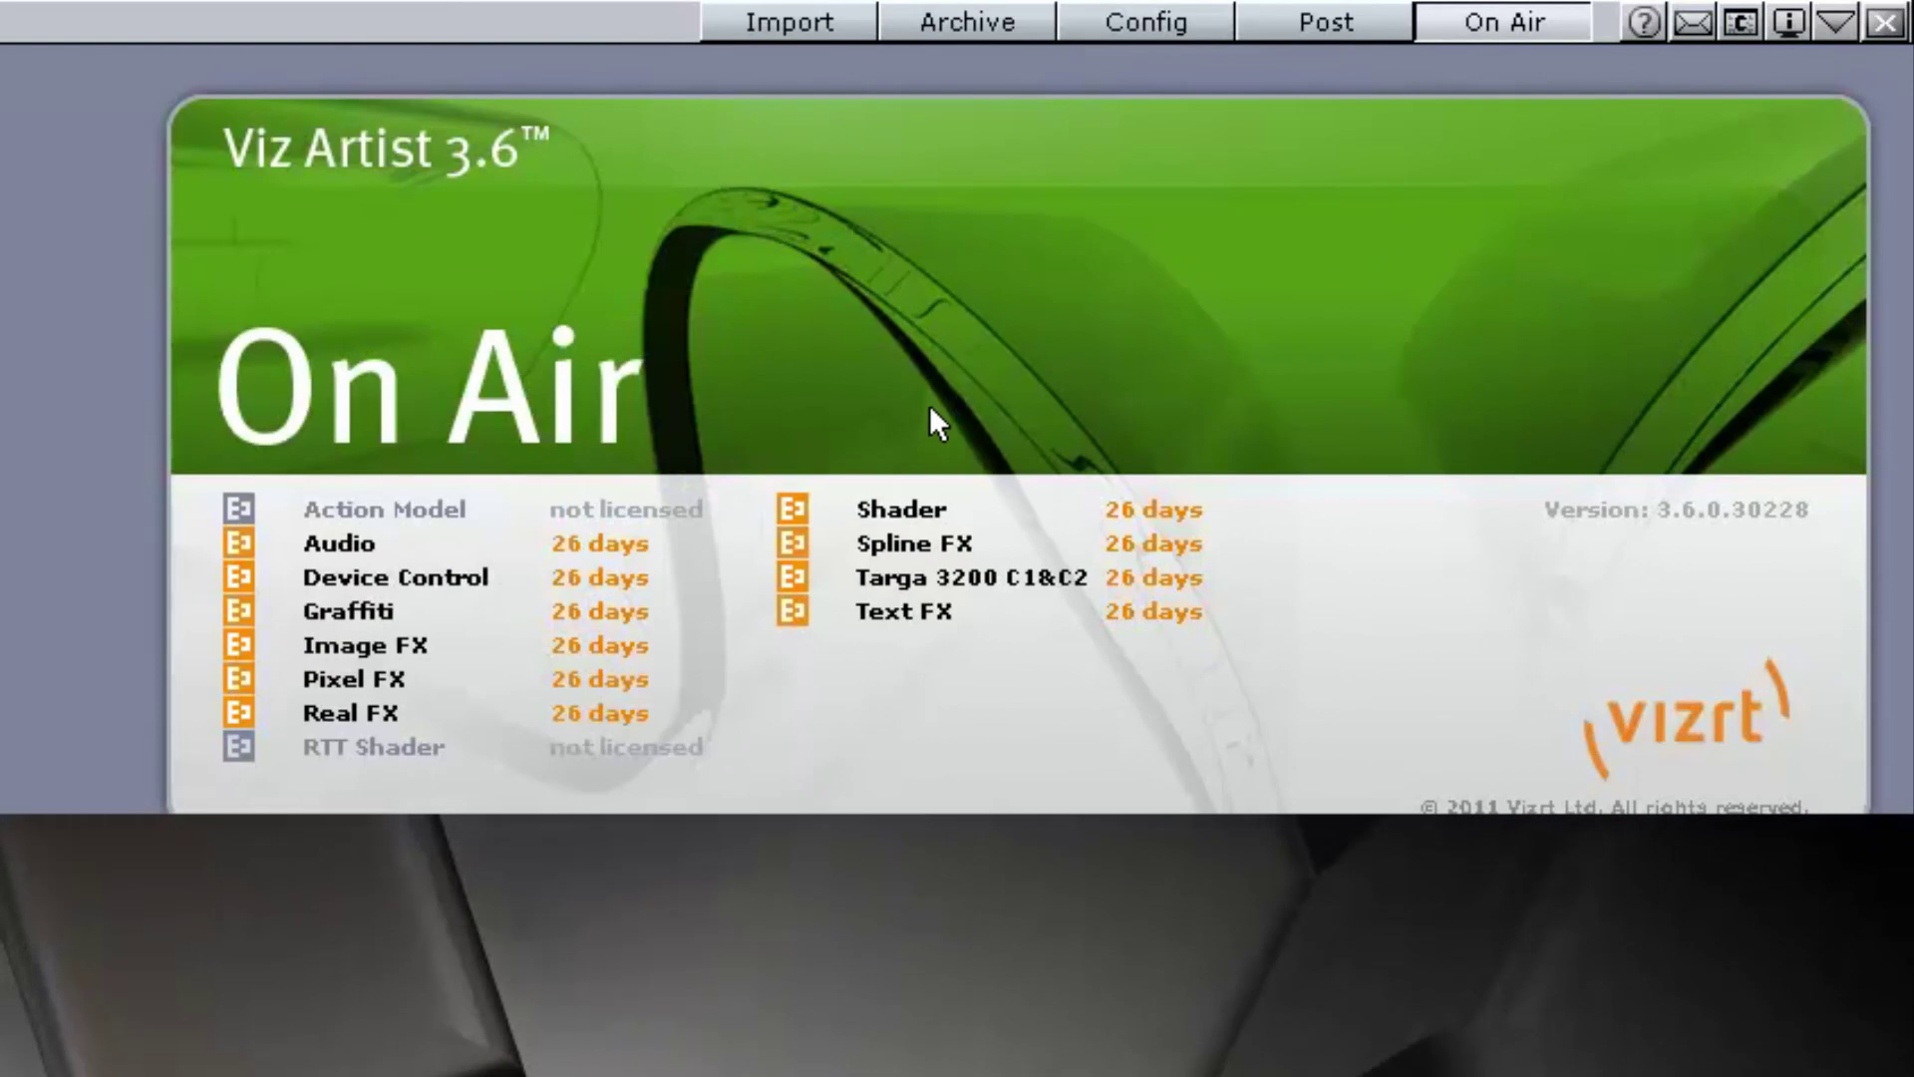
click(1835, 20)
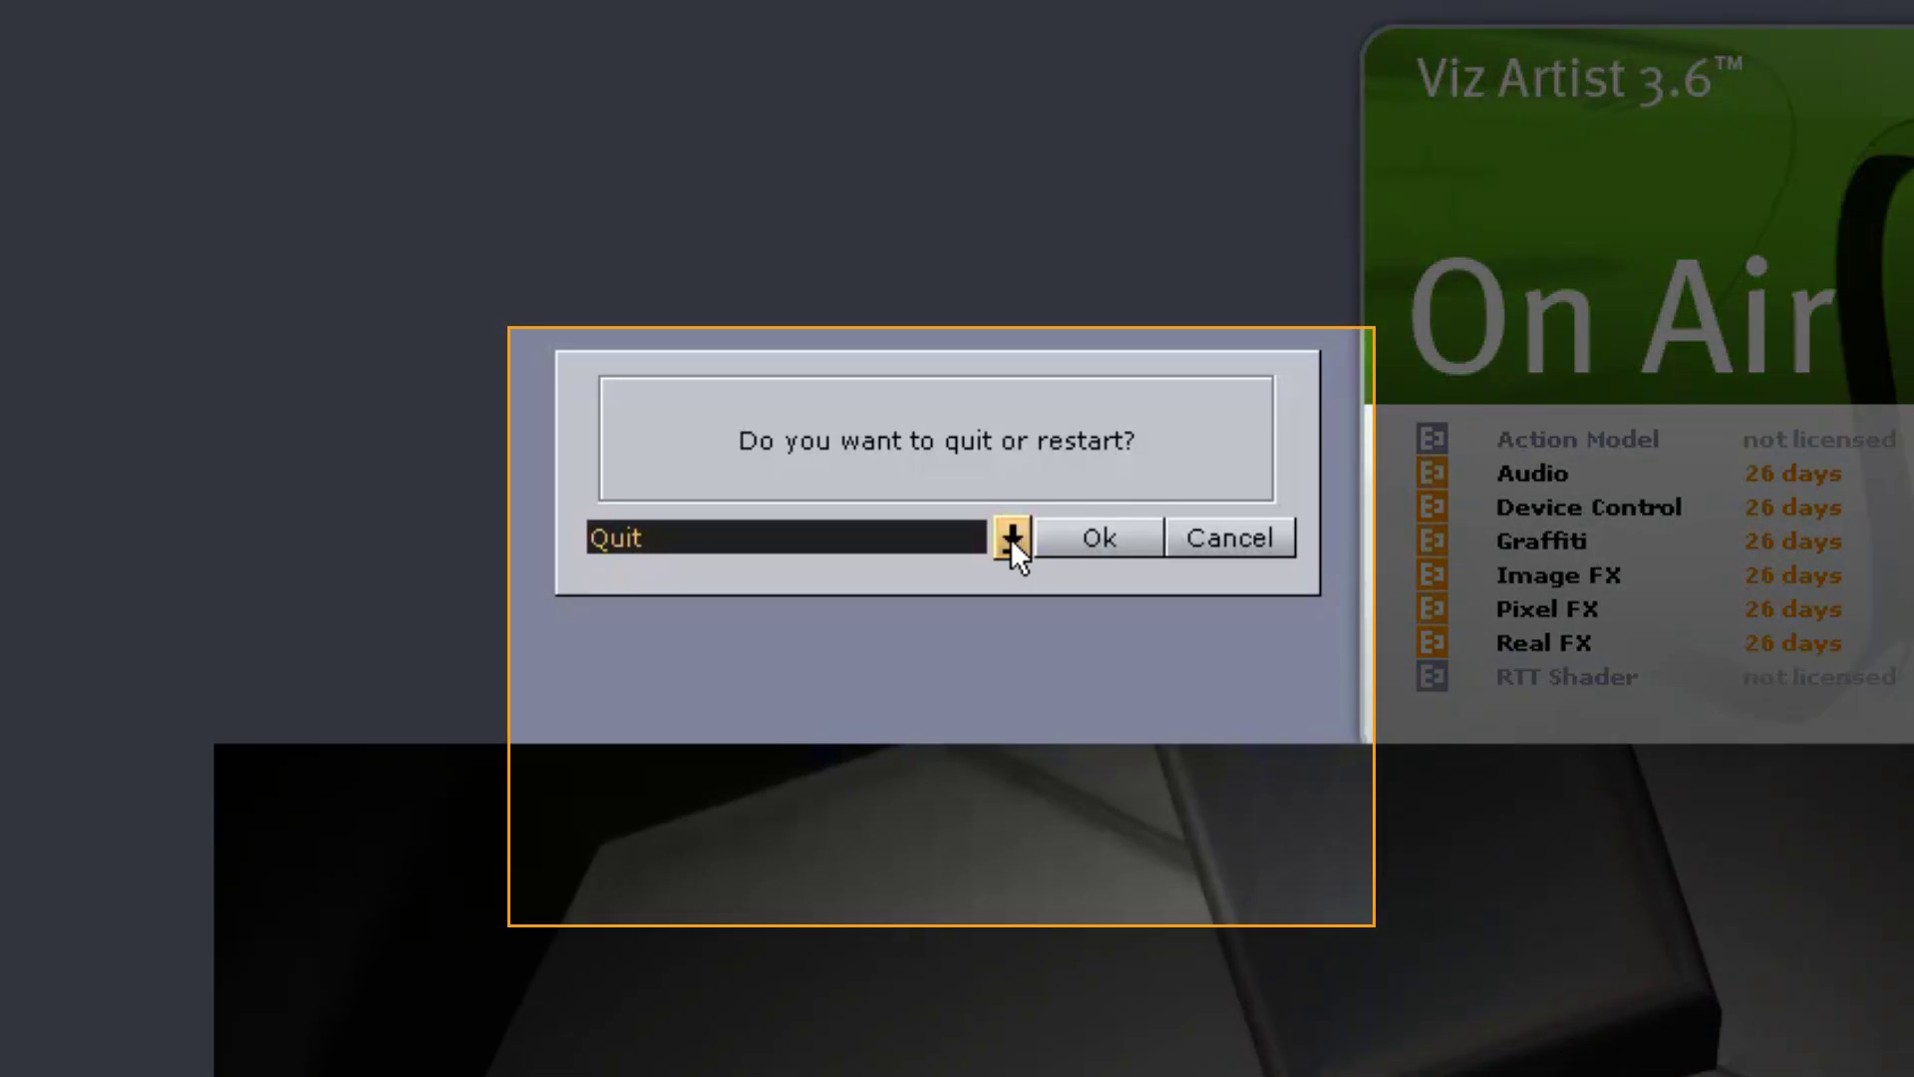
click(1011, 539)
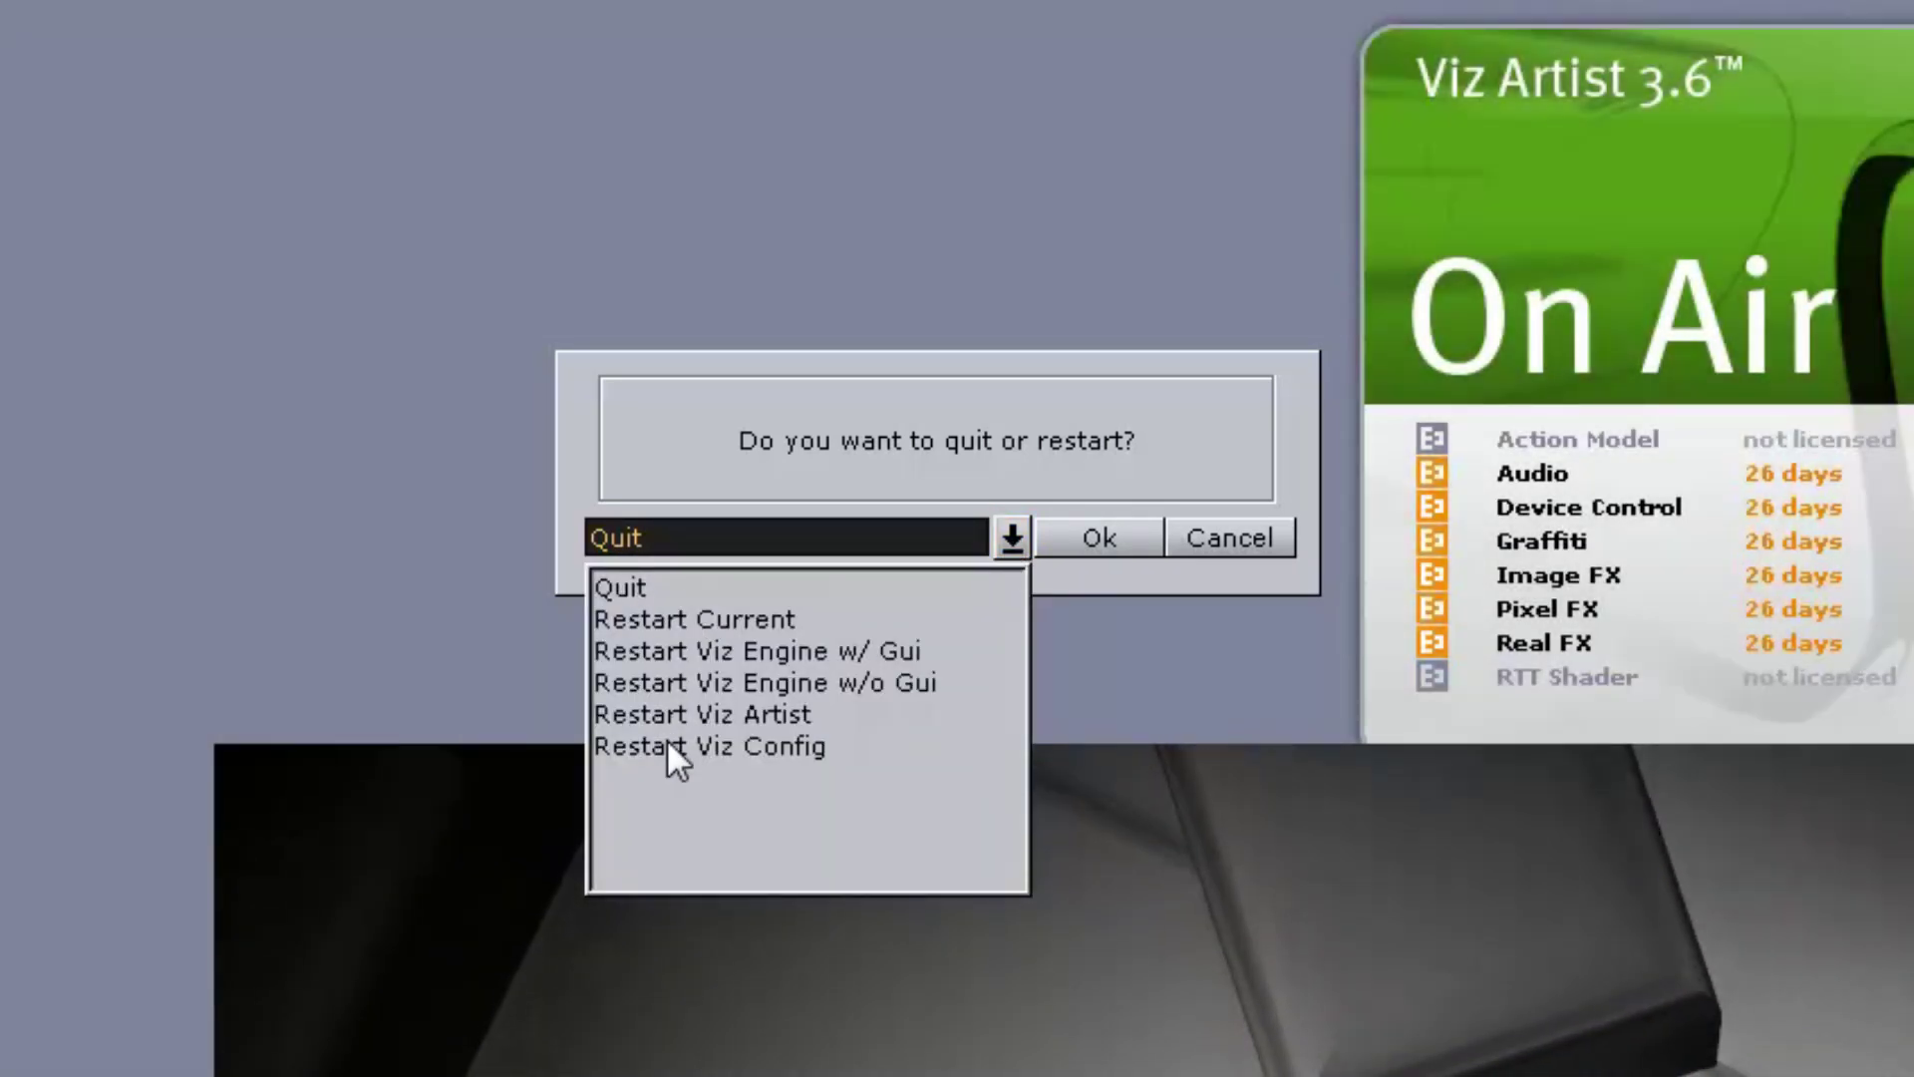
click(690, 587)
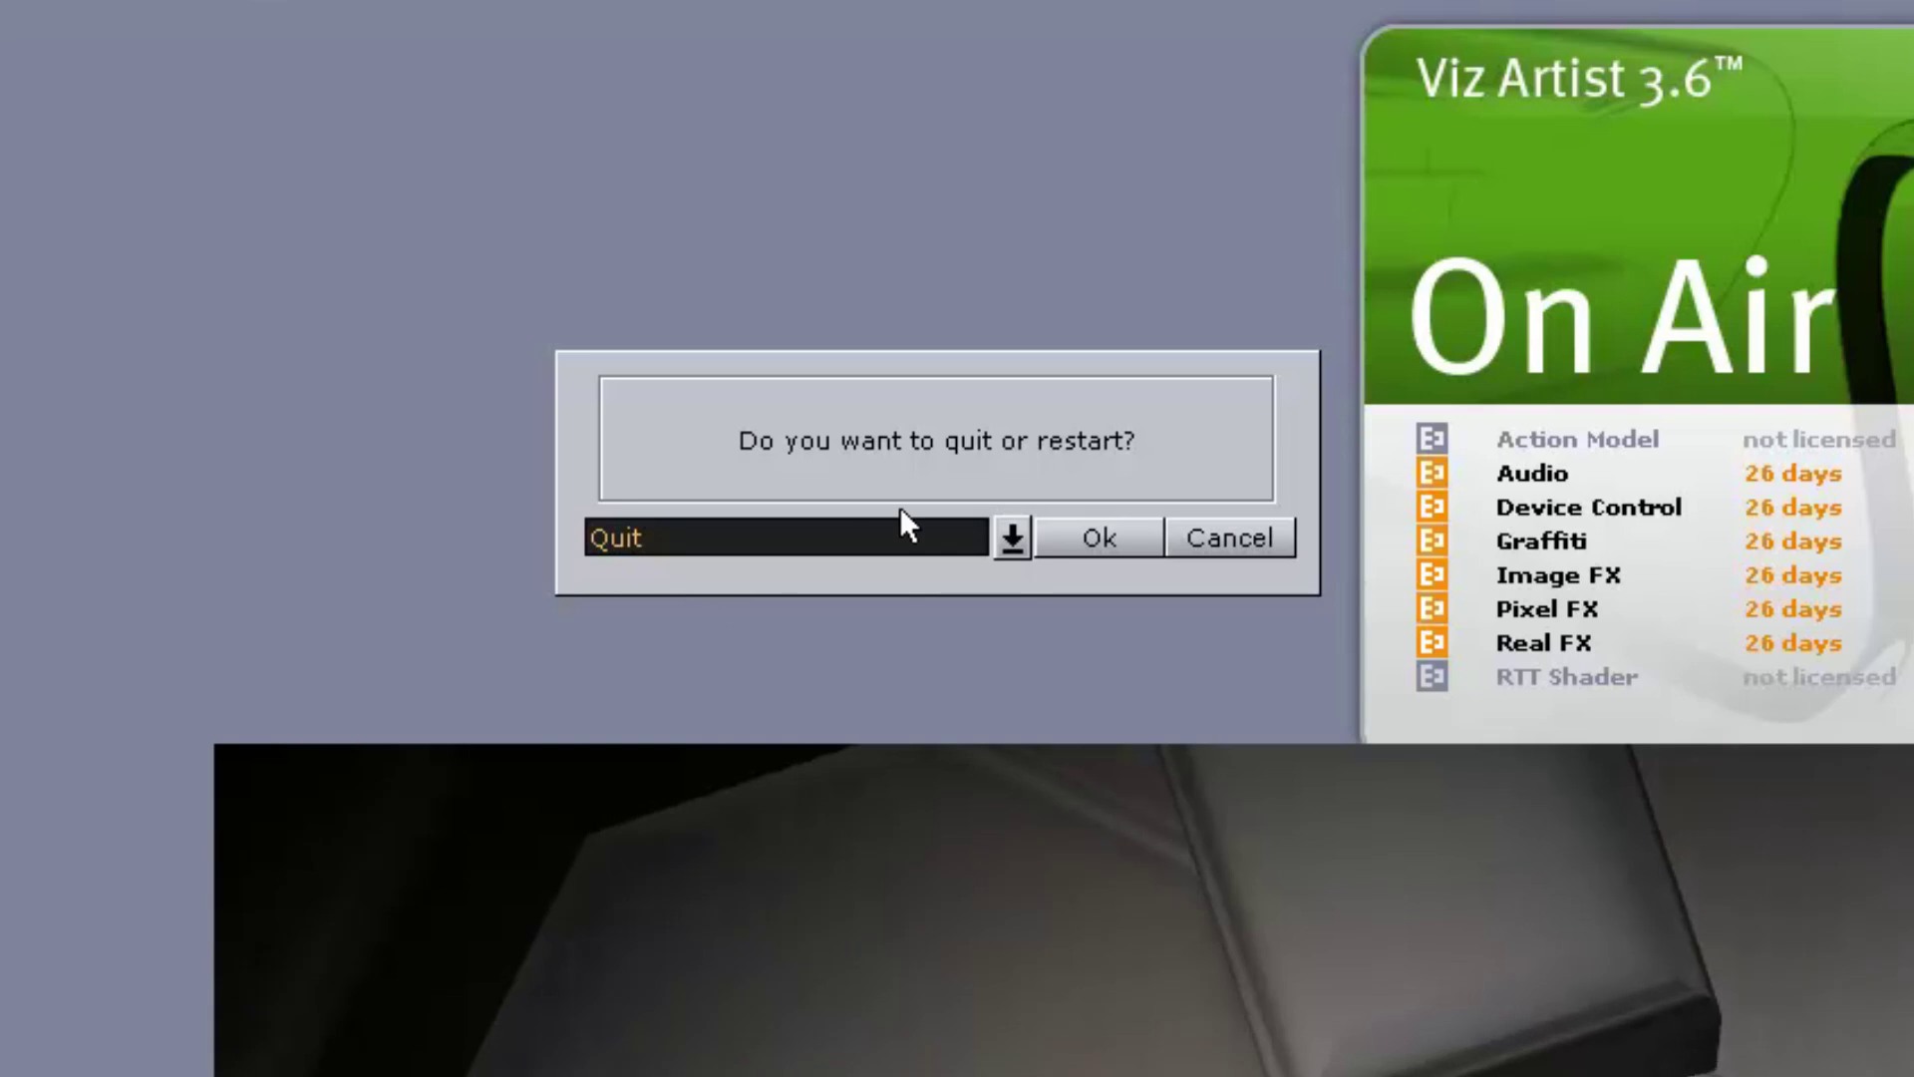
click(1223, 543)
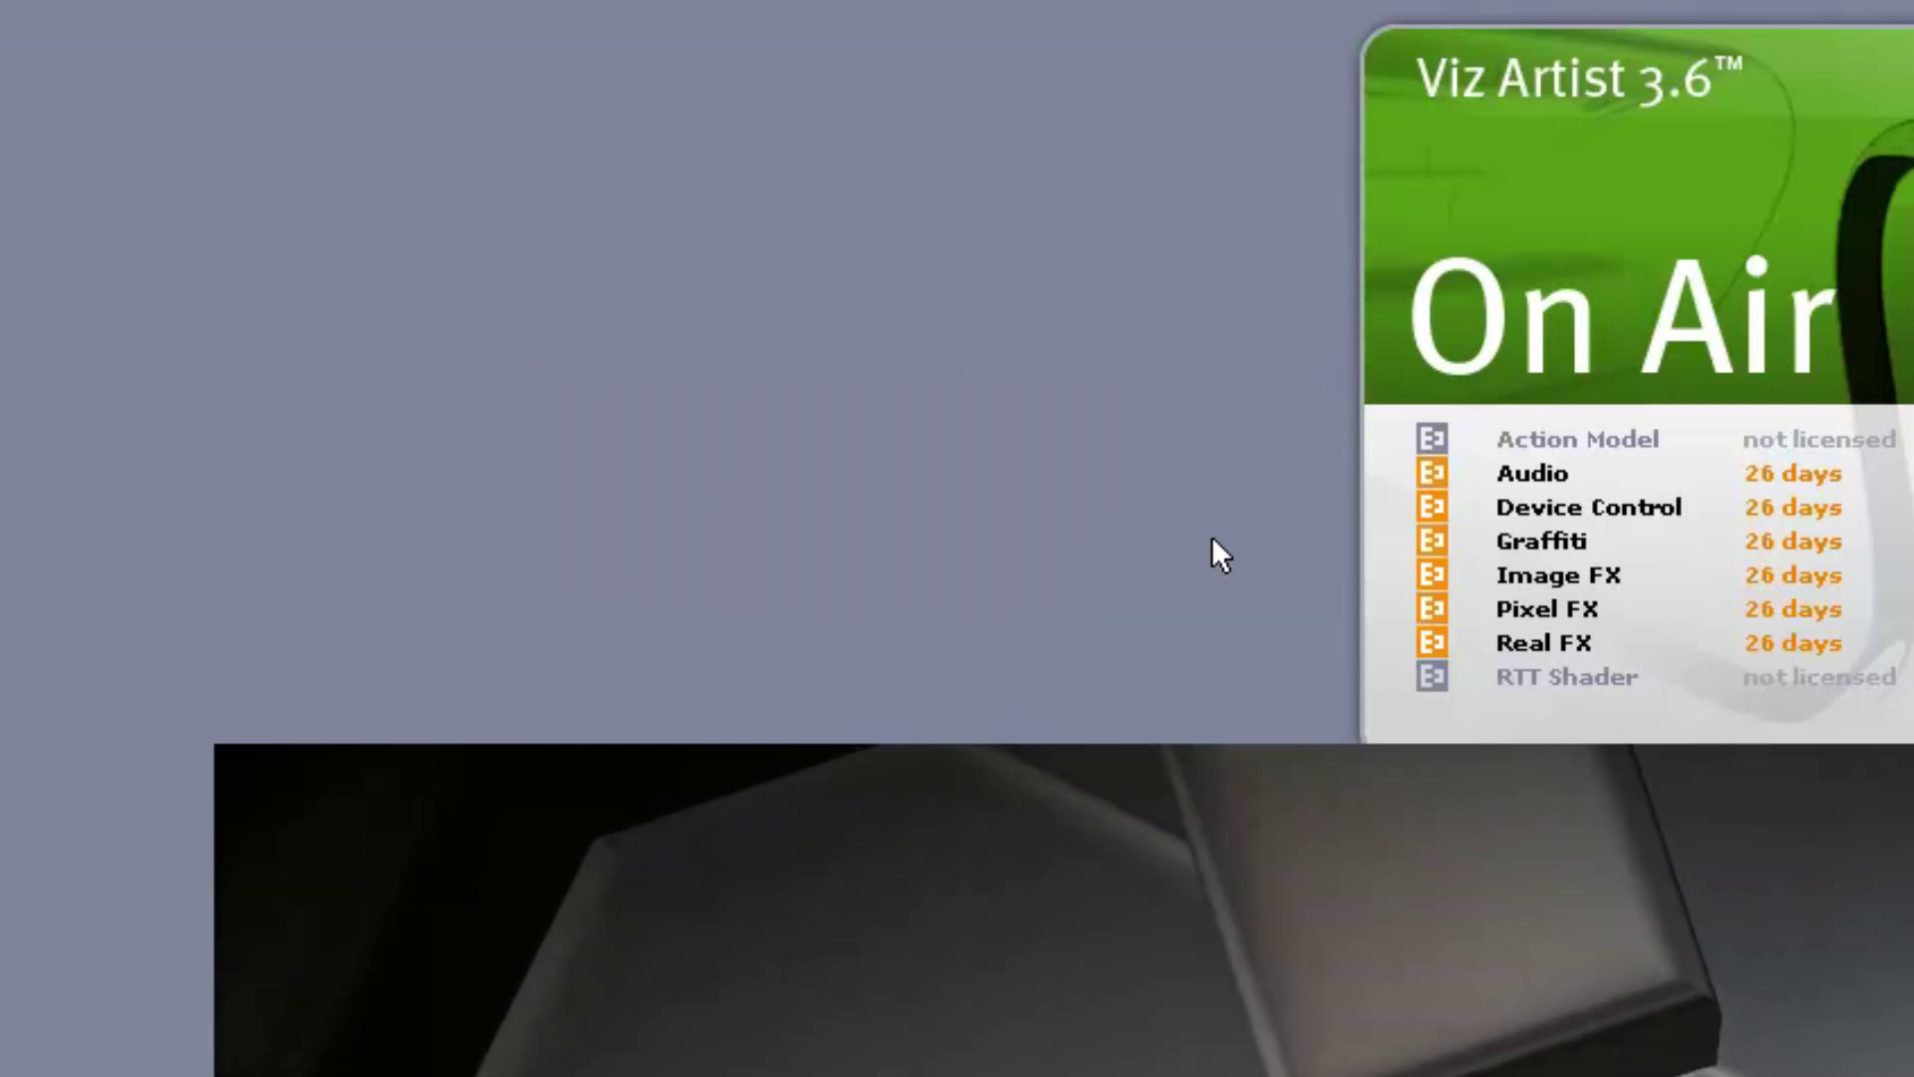